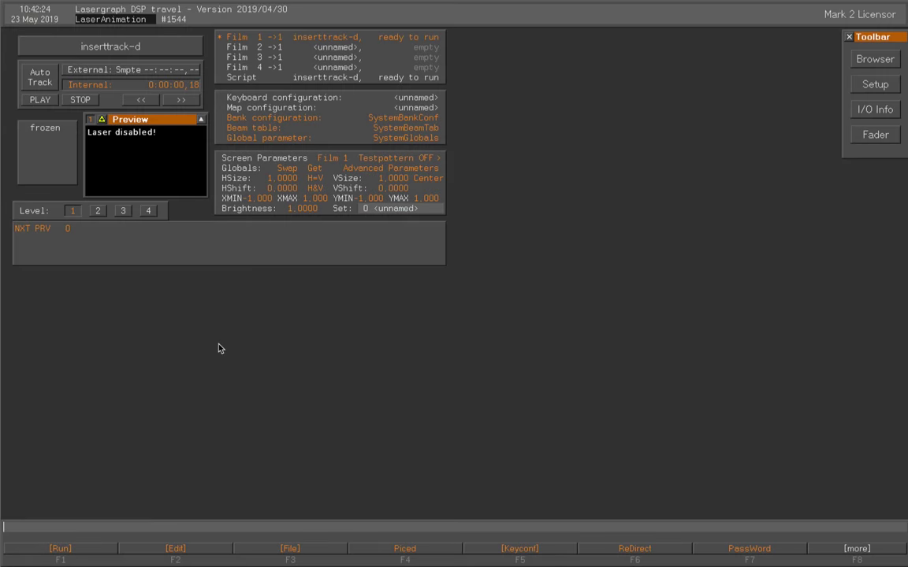
# Examine the commands in Film 1's external time loop and preview how InitPosition's MoveY curve moves the picture.
pyautogui.press('F2')
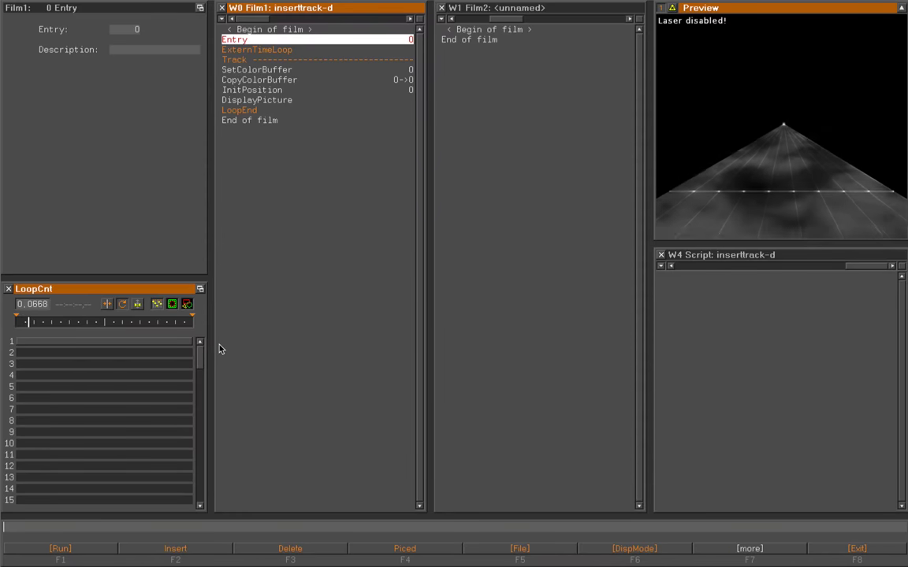
pyautogui.click(289, 52)
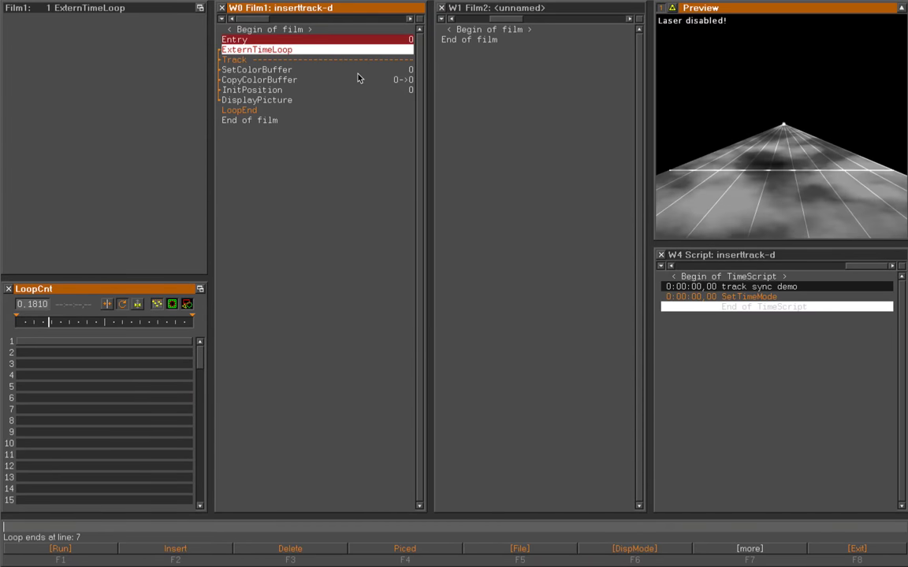
pyautogui.click(248, 82)
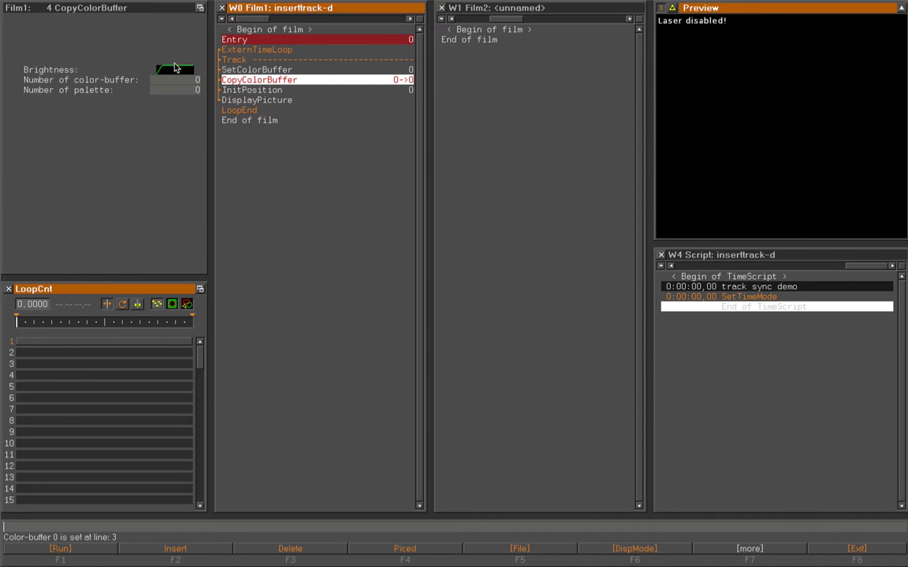
pyautogui.click(230, 90)
pyautogui.click(146, 105)
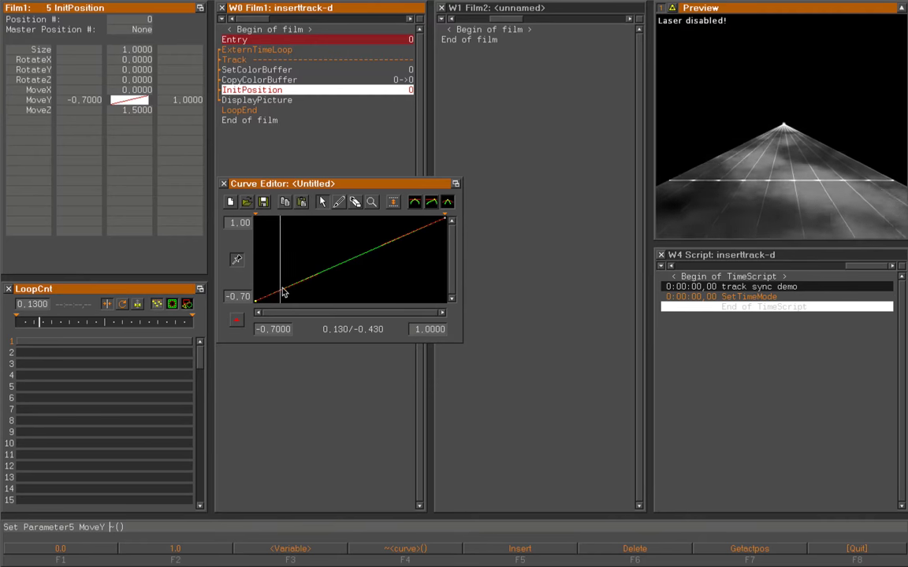
pyautogui.moveTo(264, 297); pyautogui.dragTo(456, 289)
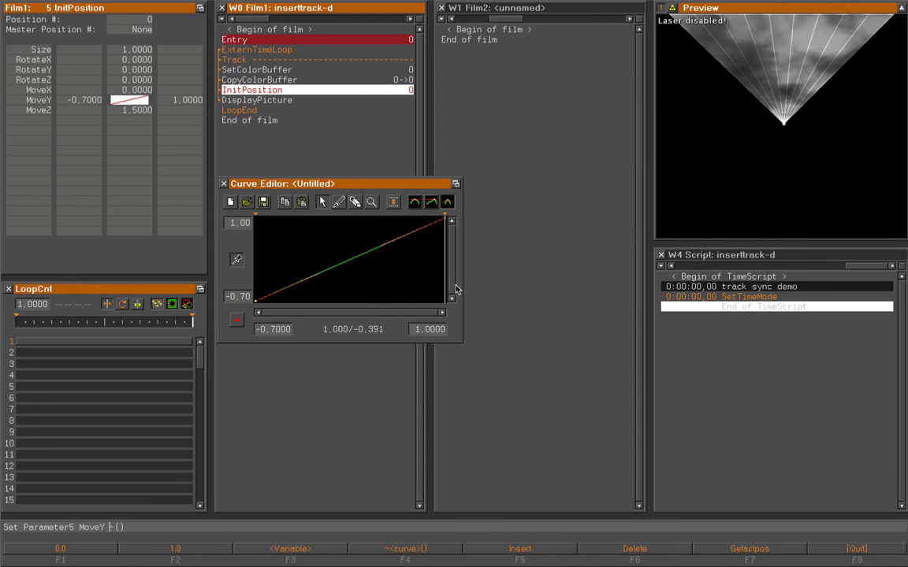
pyautogui.click(223, 184)
# Play the time script from SetTimeMode with entry recording enabled, record one entry at 0:00:13,01 and stop playback.
pyautogui.click(728, 298)
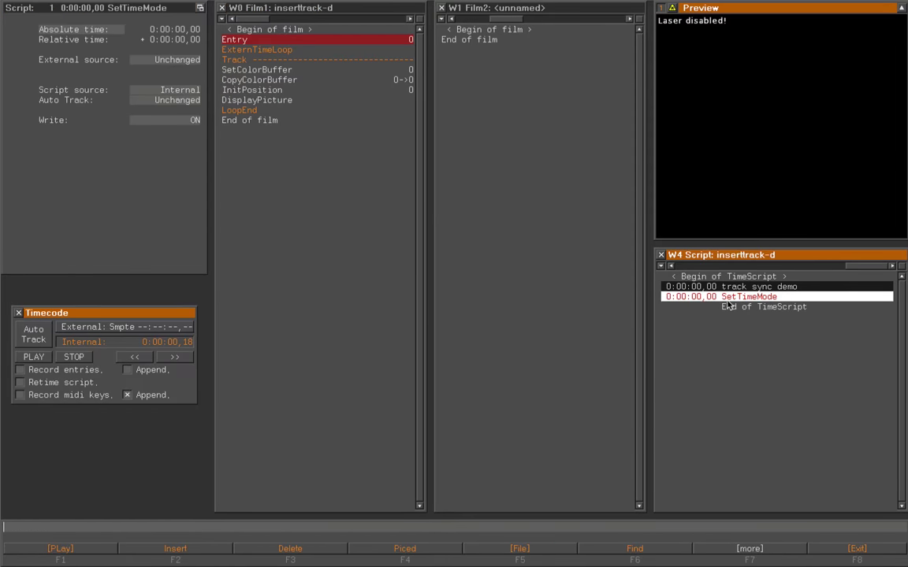
pyautogui.press('F1')
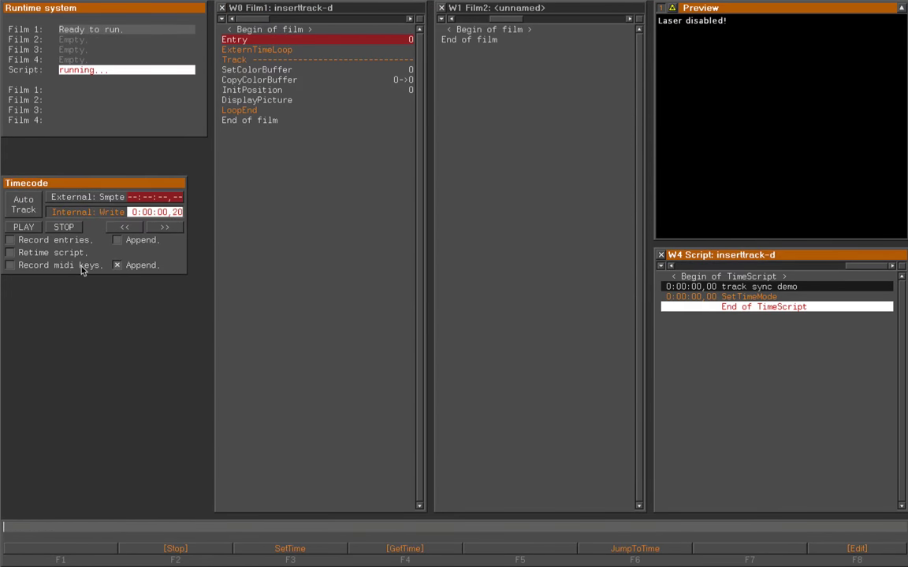
pyautogui.click(11, 241)
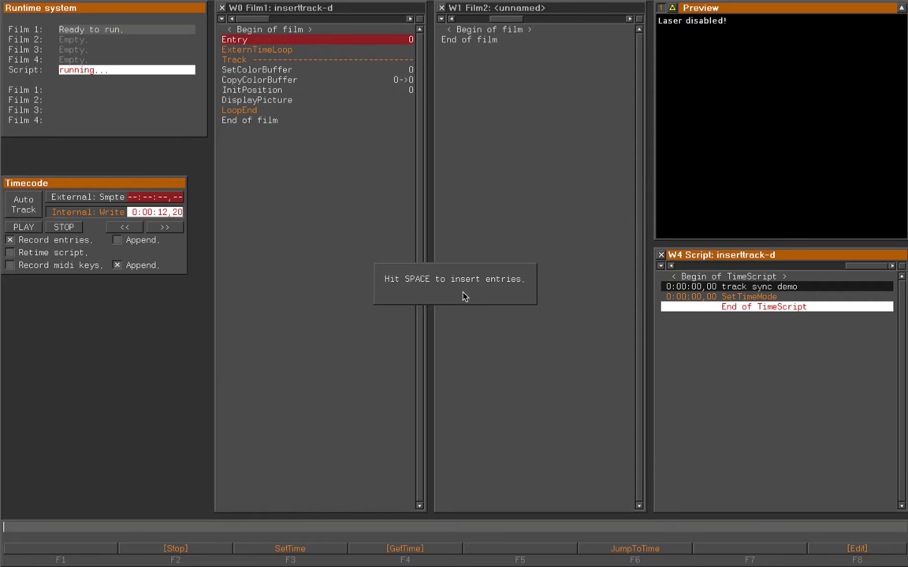
pyautogui.press('F2')
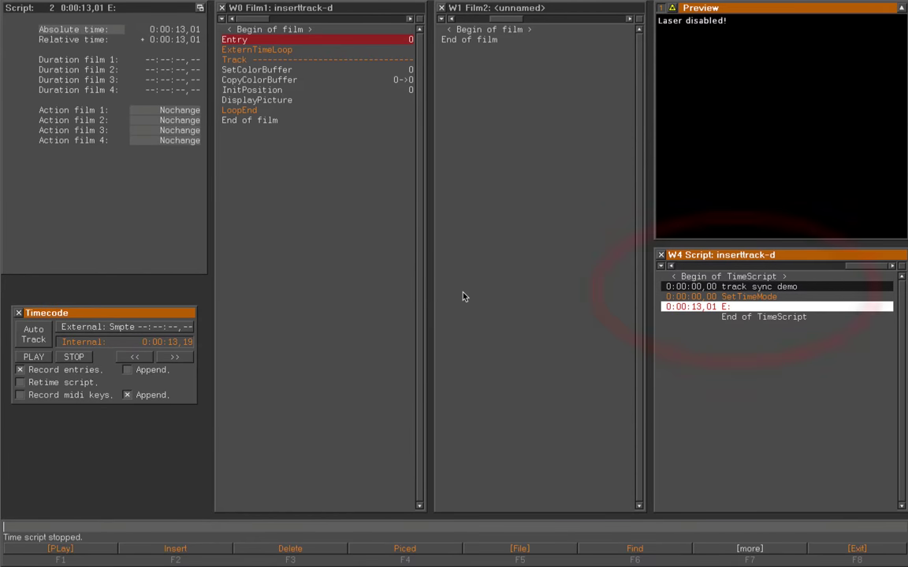
# Insert an entry at 0:00:00,00 that starts entry 0 of film 1, and set the 0:00:13,01 entry's film 1 action to Abort.
pyautogui.press('F2')
pyautogui.press('F1')
pyautogui.press('Return')
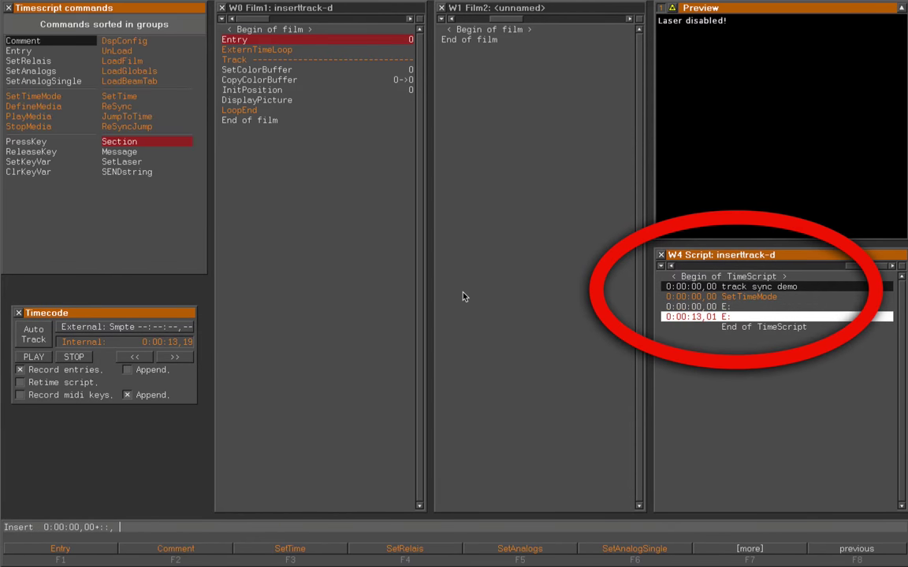
pyautogui.press('Up')
pyautogui.press('Return')
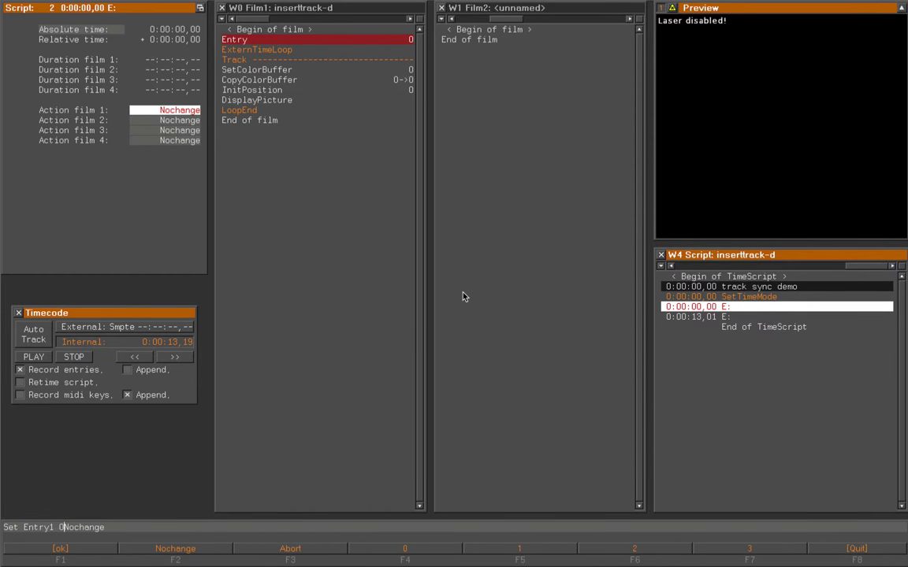
pyautogui.press('Return')
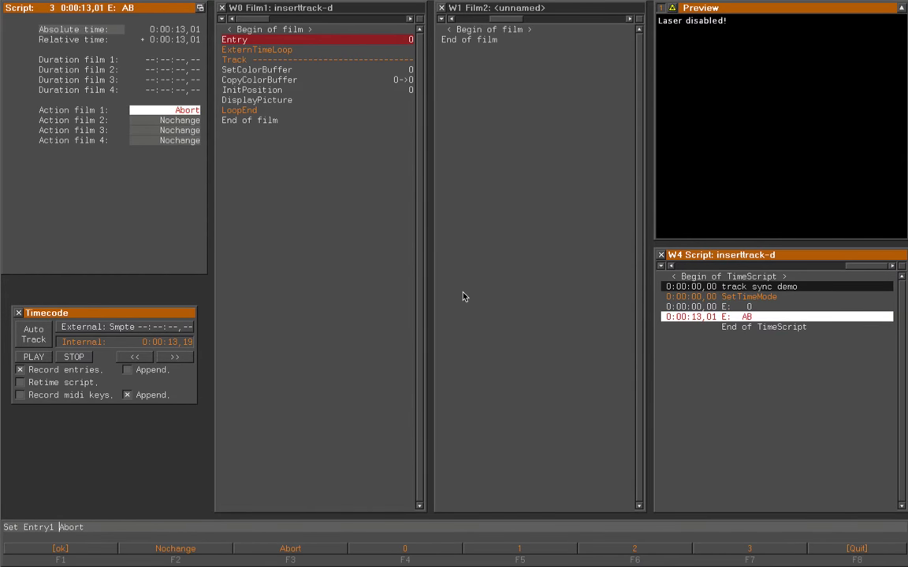
pyautogui.press('Return')
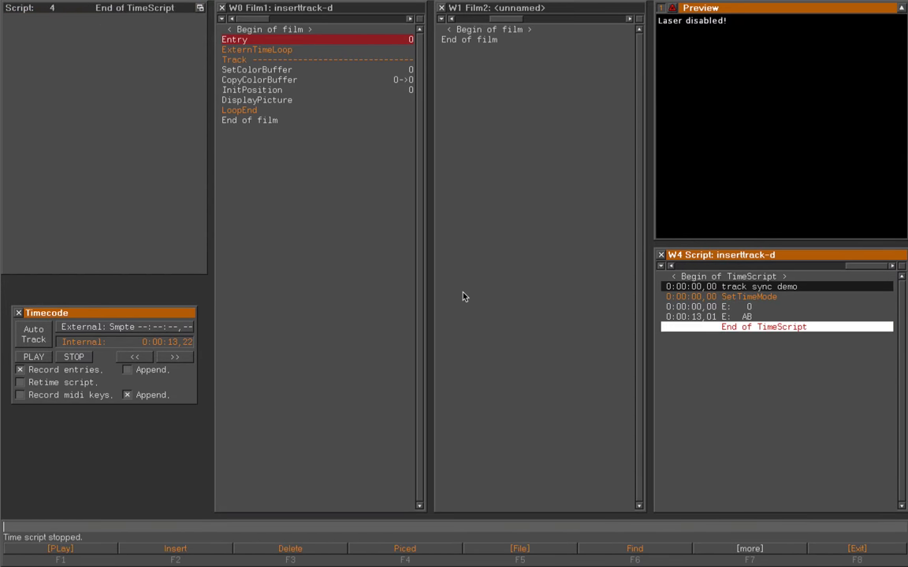
# Play the script from the entry at 0:00:00,00, recording four entries near 5 seconds and four near 9 seconds, and stop playback.
pyautogui.press('Up')
pyautogui.press('Up')
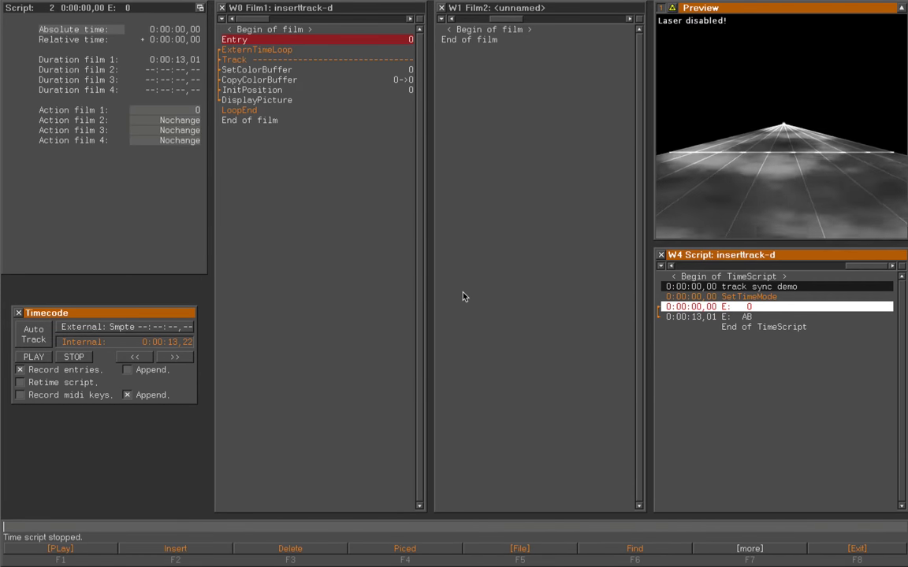
pyautogui.press('Up')
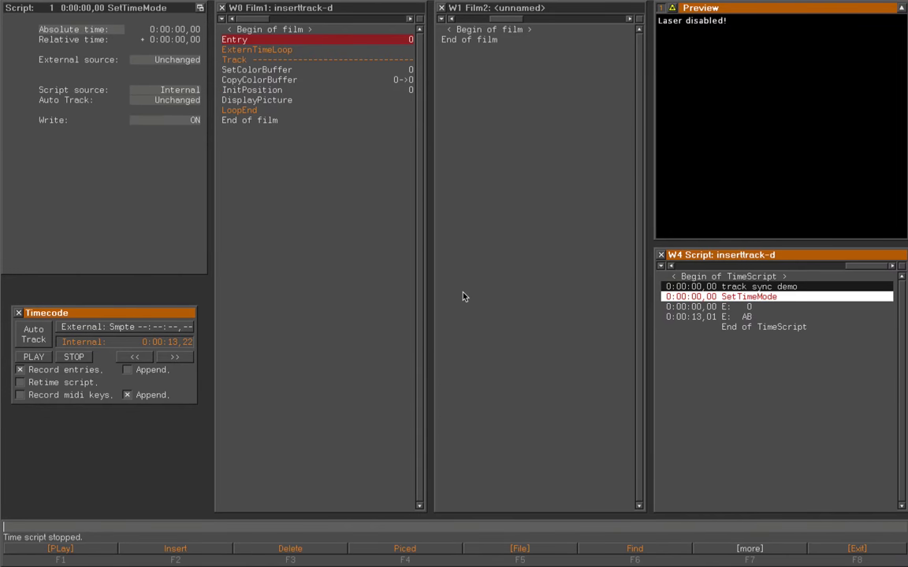
pyautogui.press('Down')
pyautogui.press('F1')
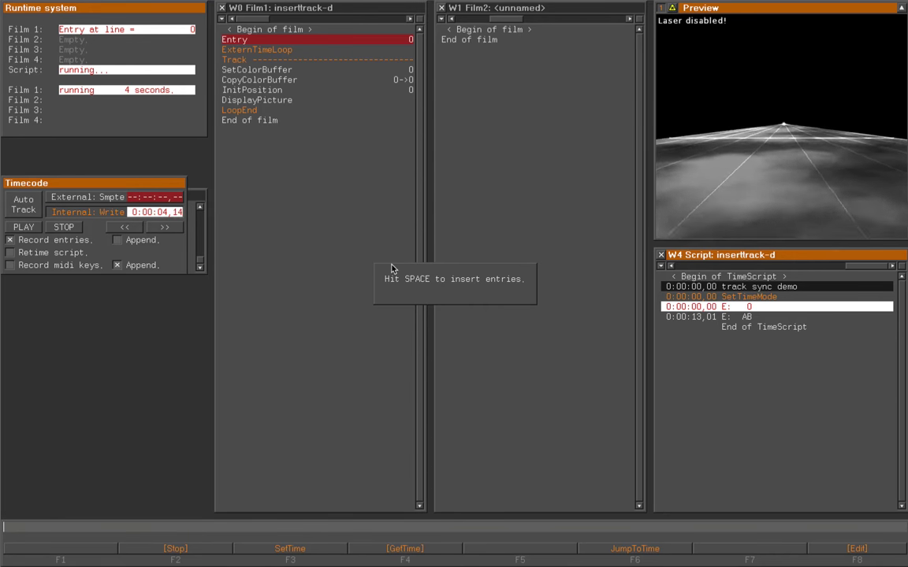
pyautogui.press('space')
pyautogui.press('space')
pyautogui.press('space')
pyautogui.press('space')
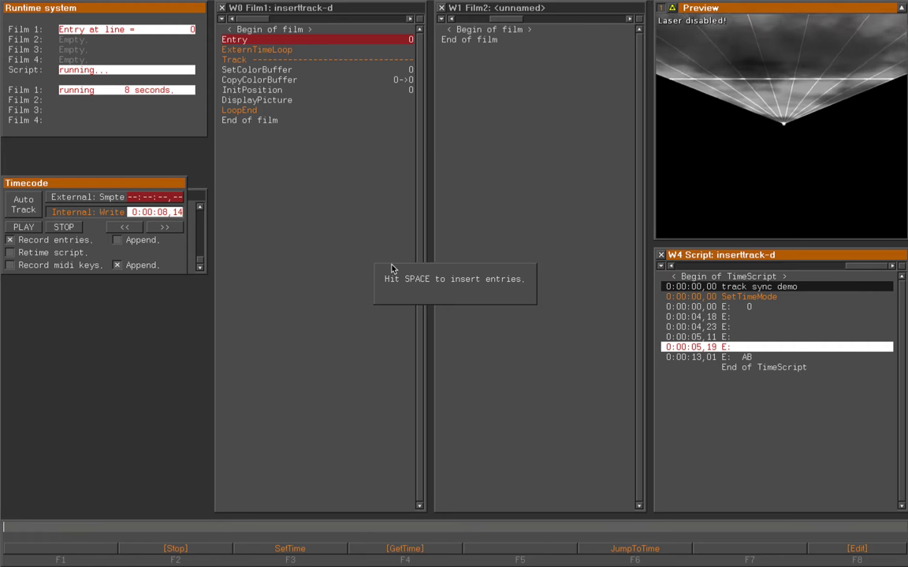
pyautogui.press('space')
pyautogui.press('space')
pyautogui.press('space')
pyautogui.press('space')
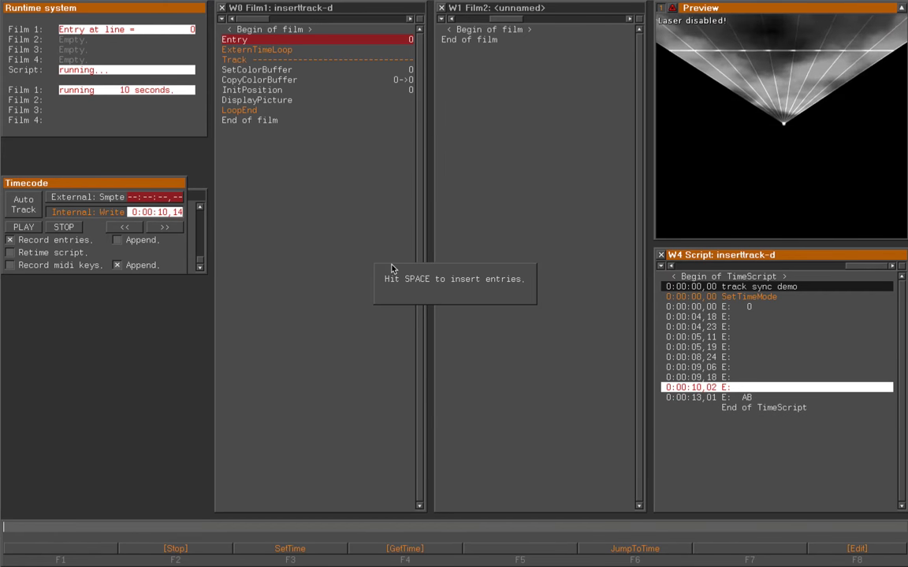
pyautogui.press('F2')
# Generate tracks from the time script's entries ahead of LoopEnd in Film 1's external time loop.
pyautogui.press('Up')
pyautogui.press('Up')
pyautogui.press('Up')
pyautogui.press('Up')
pyautogui.press('Up')
pyautogui.press('Up')
pyautogui.press('Up')
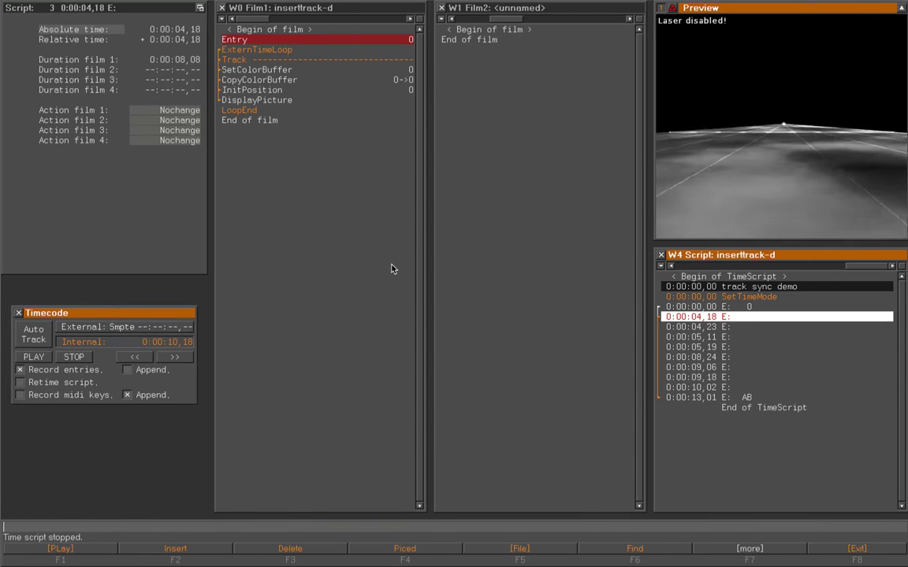
pyautogui.click(272, 111)
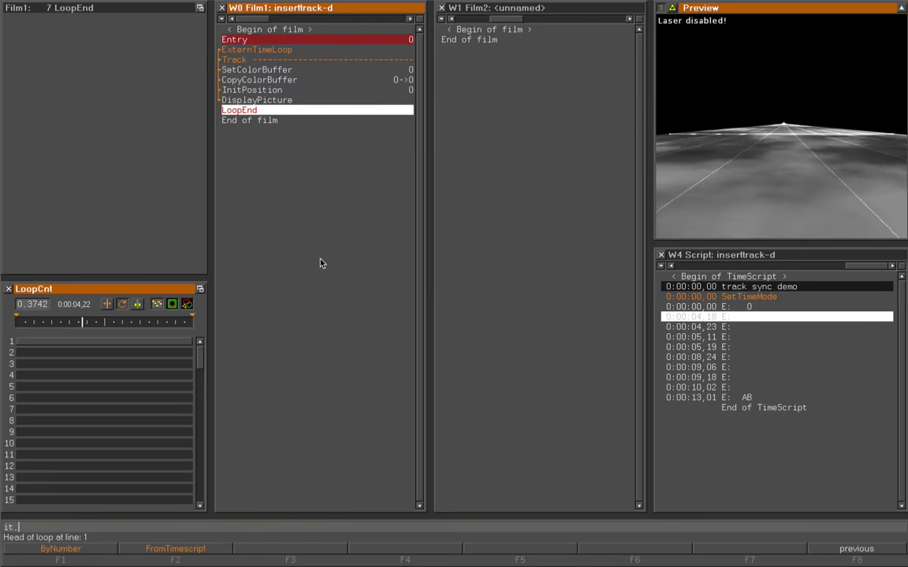
pyautogui.press('F2')
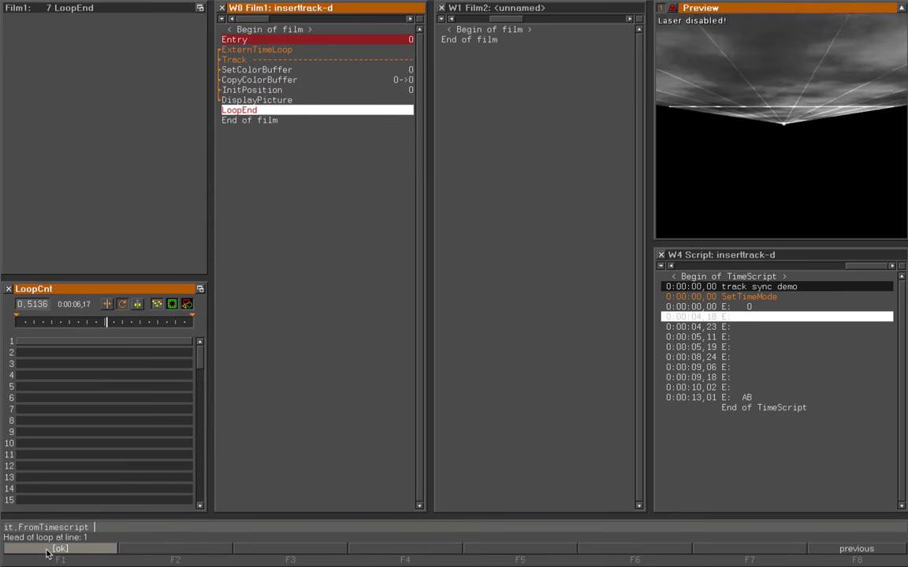
pyautogui.click(45, 551)
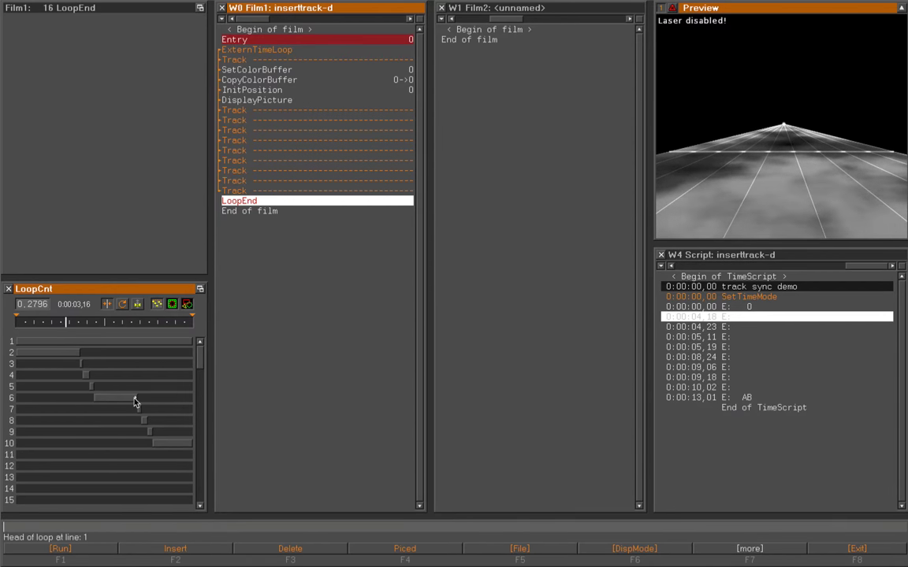
# Shorten tracks 6 and 10 to end at about 0.477 and 0.817, and delete track 2 covering the loop's opening seconds.
pyautogui.moveTo(134, 399); pyautogui.dragTo(100, 405)
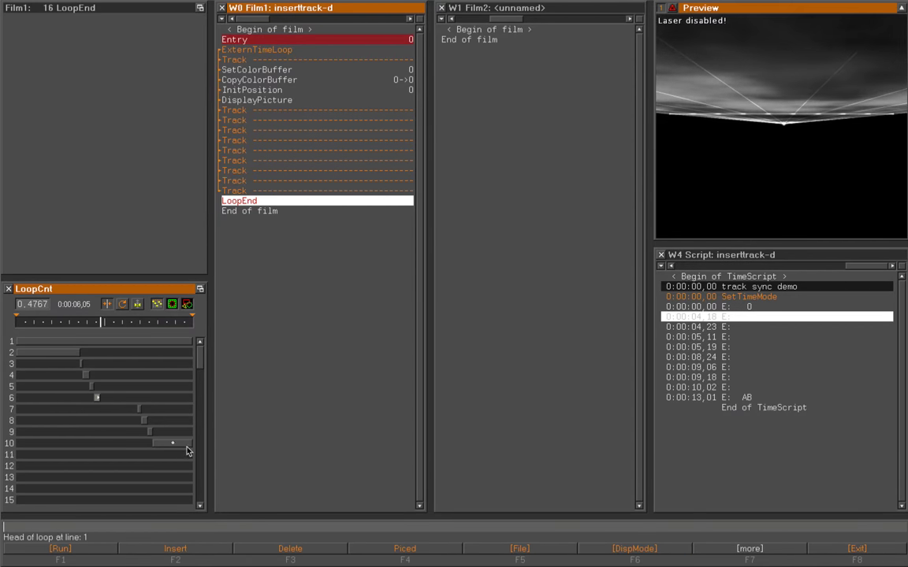
pyautogui.moveTo(191, 450); pyautogui.dragTo(162, 455)
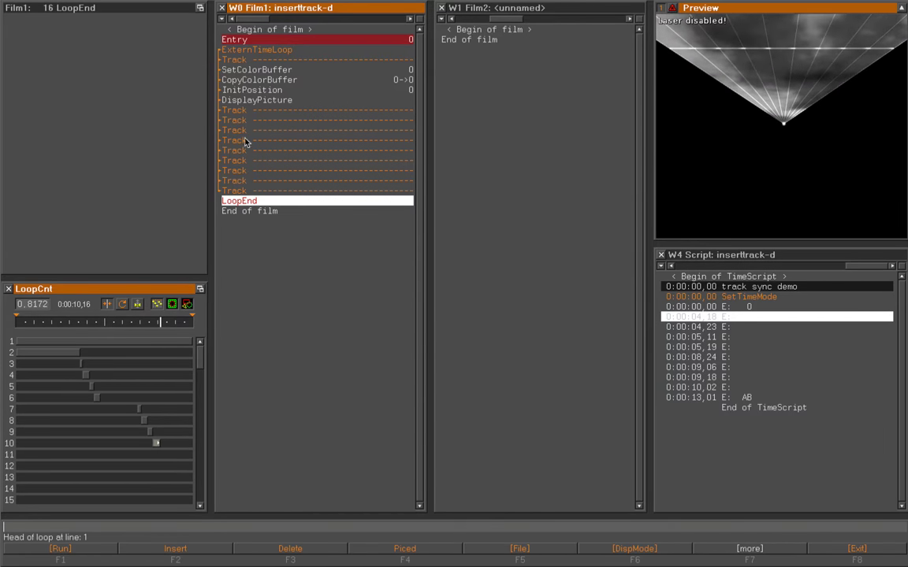
pyautogui.click(251, 112)
pyautogui.press('Delete')
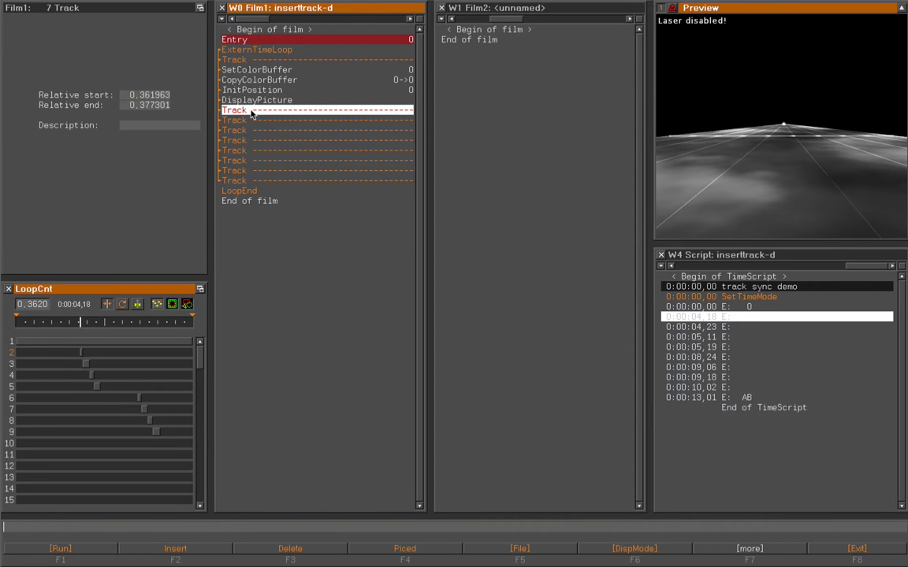
# Insert CopyColorBuffer, InitPosition and DisplayPicture commands into the first short track of Film 1.
pyautogui.click(252, 119)
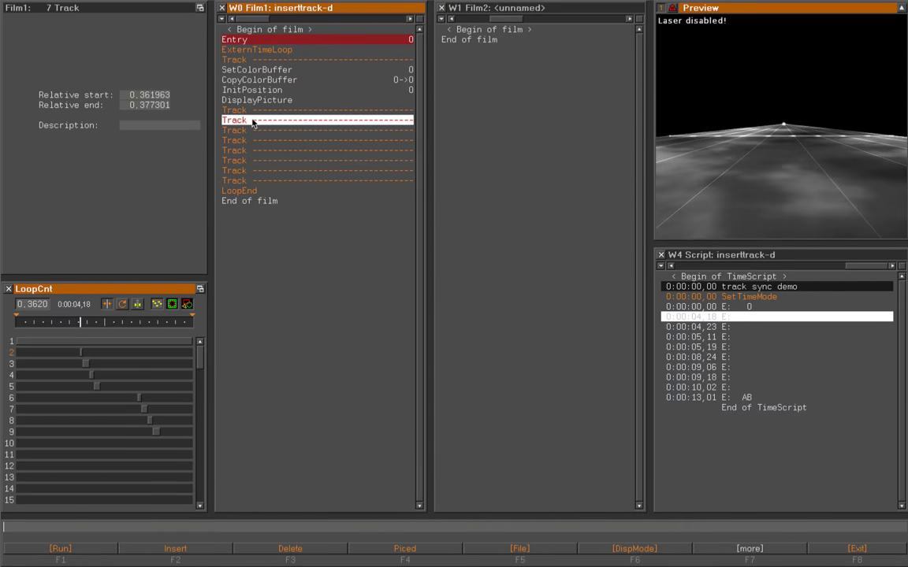
pyautogui.press('F2')
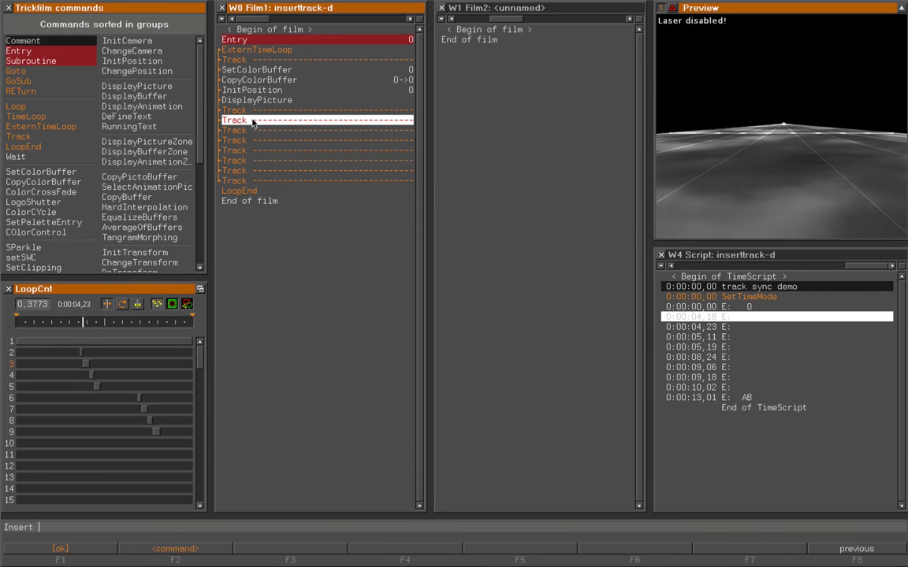
pyautogui.press('Return')
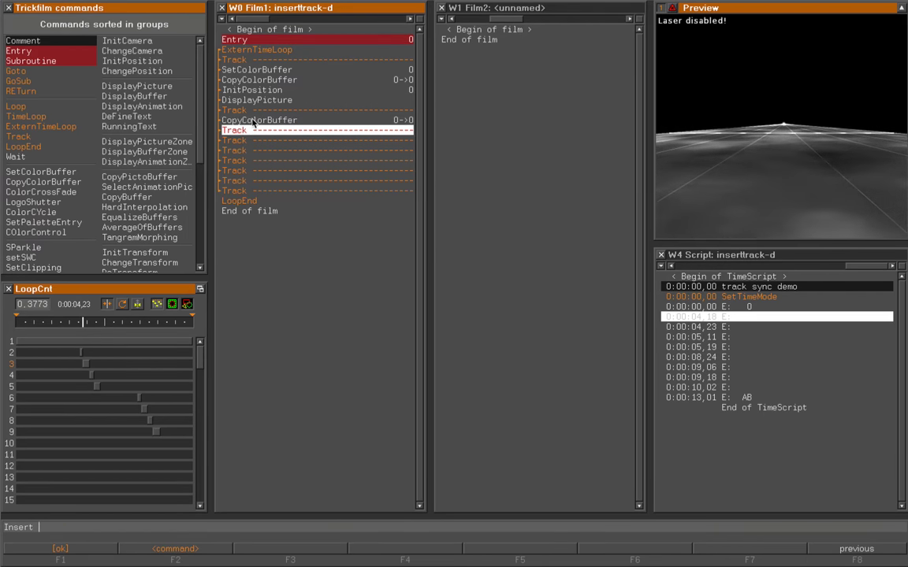
pyautogui.write('isp')
pyautogui.press('Return')
pyautogui.write('dp')
pyautogui.press('Return')
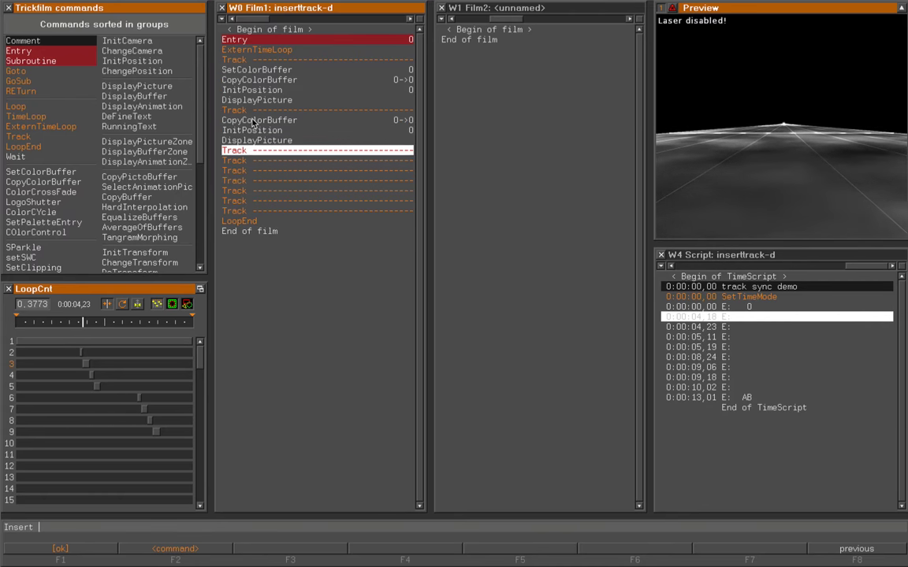
pyautogui.press('Escape')
# Assign the Circle30 picture from the BasicBeams catalog to the new DisplayPicture command.
pyautogui.press('Up')
pyautogui.click(149, 34)
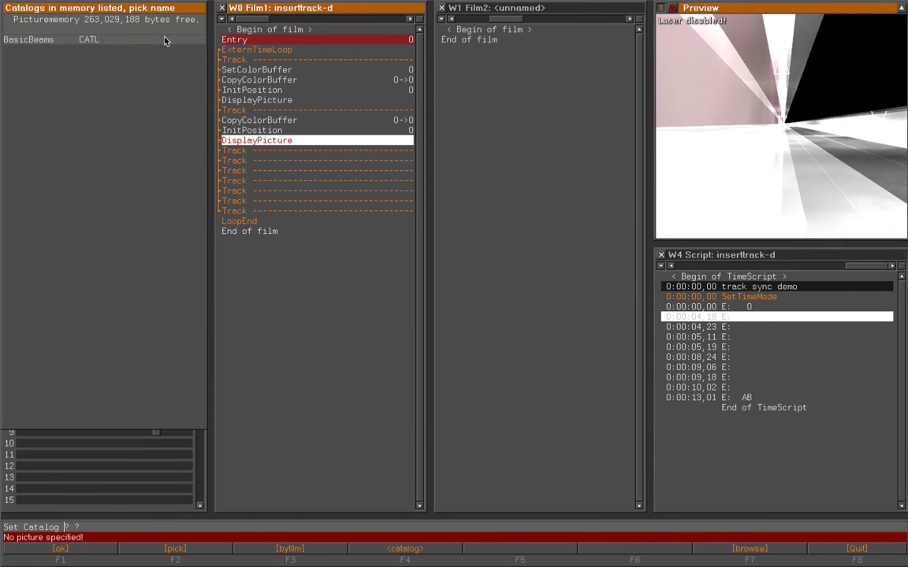
pyautogui.click(44, 37)
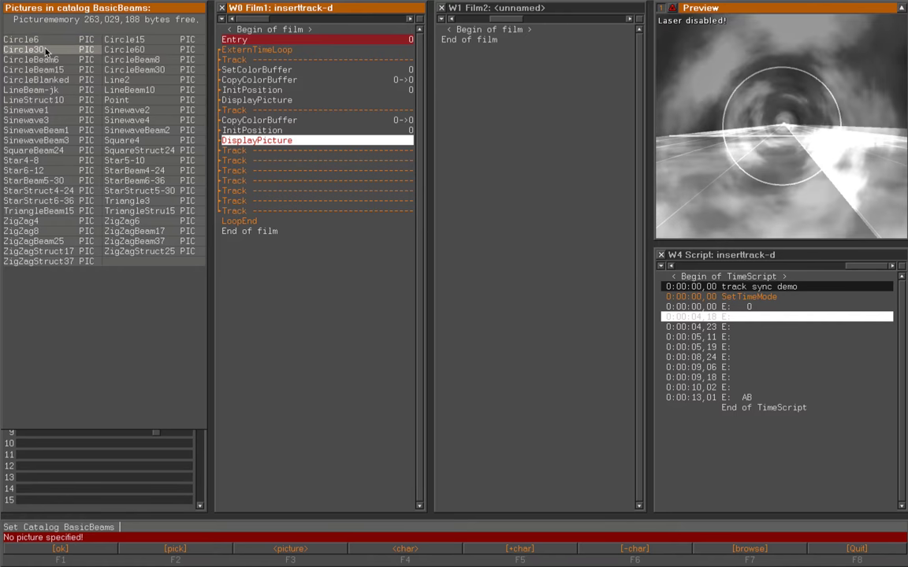
pyautogui.click(41, 49)
# Set the new InitPosition's MoveX to -0.5001 and give its Size a curve running from 0.8499 to 0.4999.
pyautogui.click(261, 130)
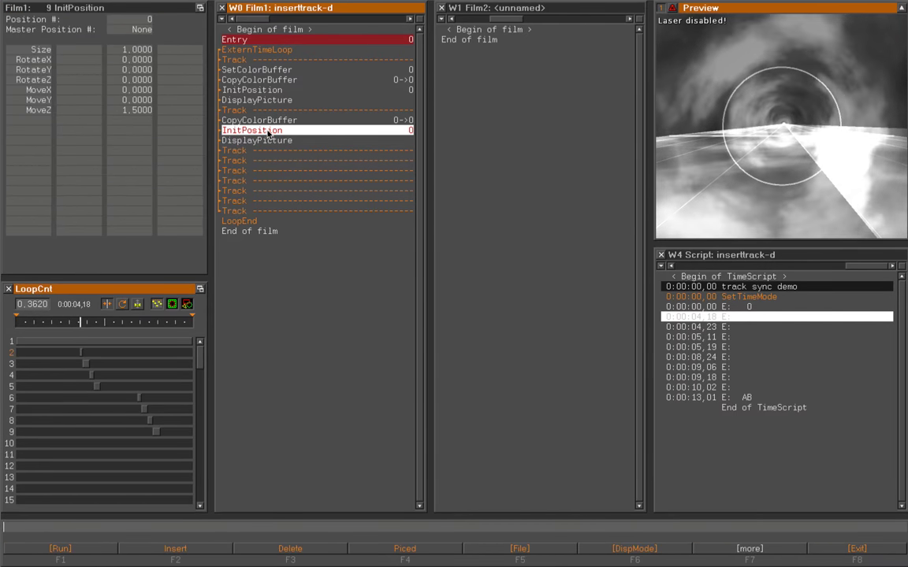
pyautogui.click(136, 90)
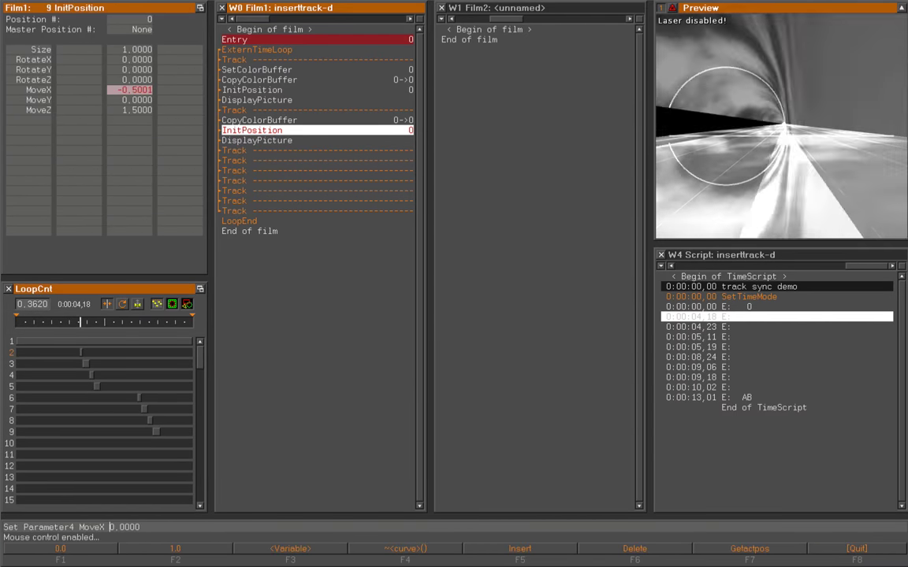
pyautogui.click(133, 49)
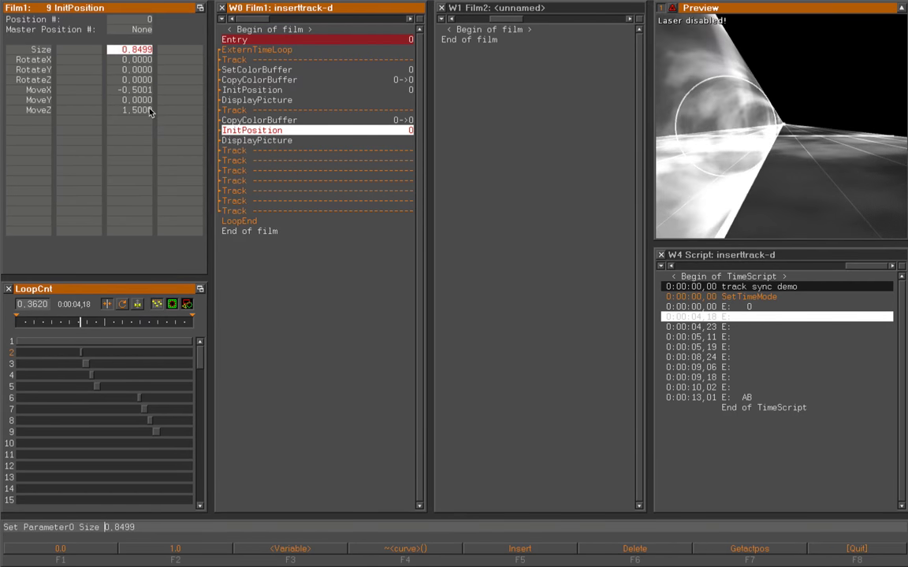
pyautogui.press('F4')
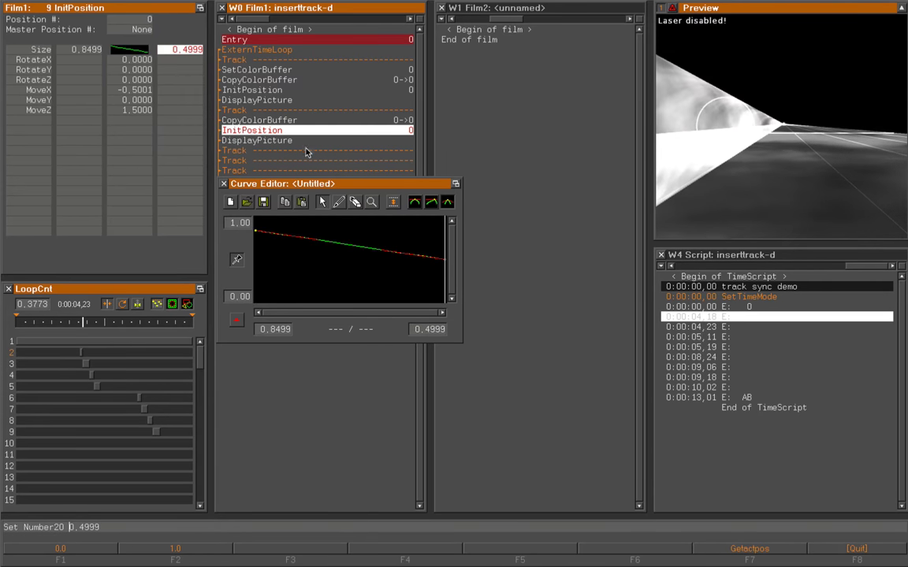
# Give the first short track's CopyColorBuffer Brightness a curve falling from 1.0000 to 0.0000.
pyautogui.click(267, 120)
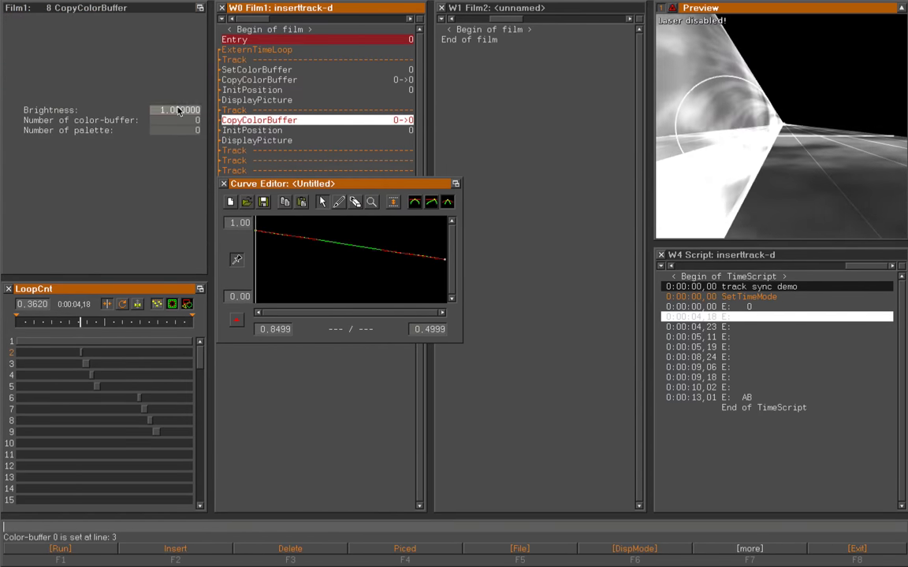
pyautogui.click(178, 110)
pyautogui.press('F5')
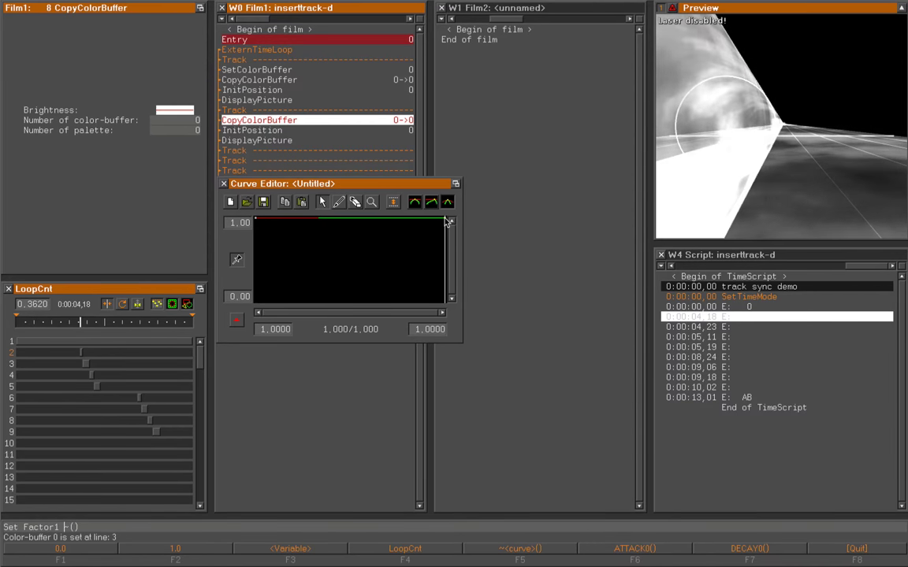
# Mark the CopyColorBuffer, InitPosition and DisplayPicture commands of track 2 as a block and insert a copy into track 3.
pyautogui.keyDown('shift'); pyautogui.click(272, 141); pyautogui.keyUp('shift')
pyautogui.moveTo(275, 185); pyautogui.dragTo(439, 286)
pyautogui.click(257, 160)
pyautogui.write('i')
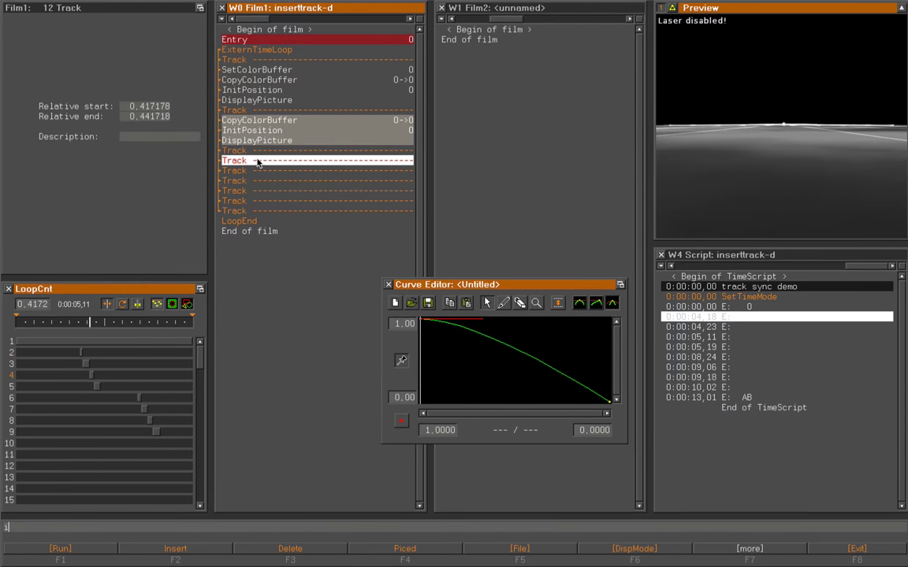
pyautogui.write('b')
pyautogui.press('Return')
# Set MoveX of the copied InitPosition in track 3 to 0.4904.
pyautogui.press('Down')
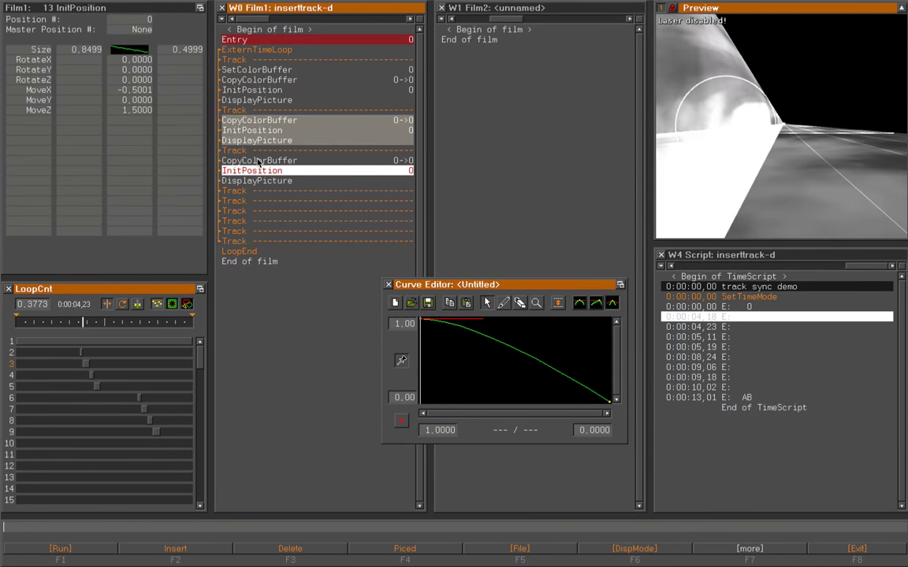
pyautogui.click(129, 93)
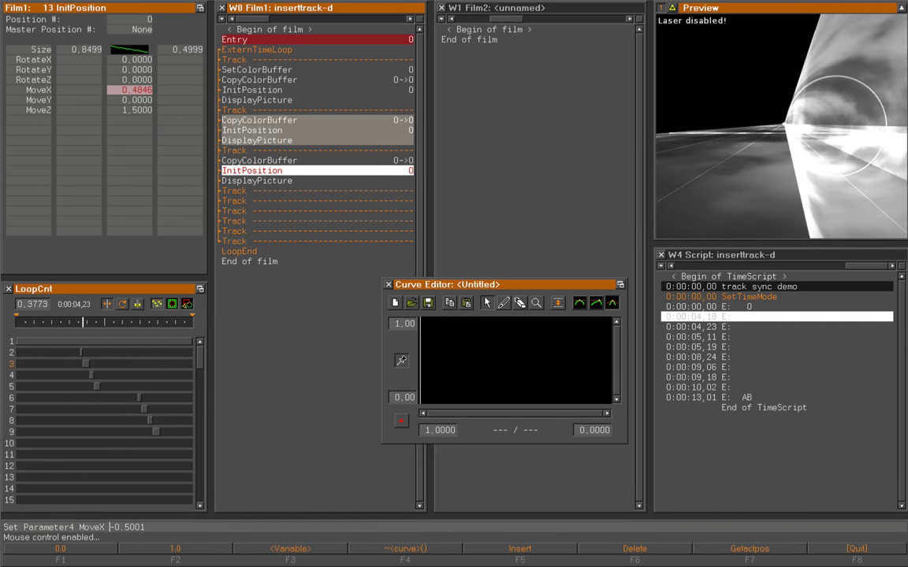
pyautogui.click(129, 92)
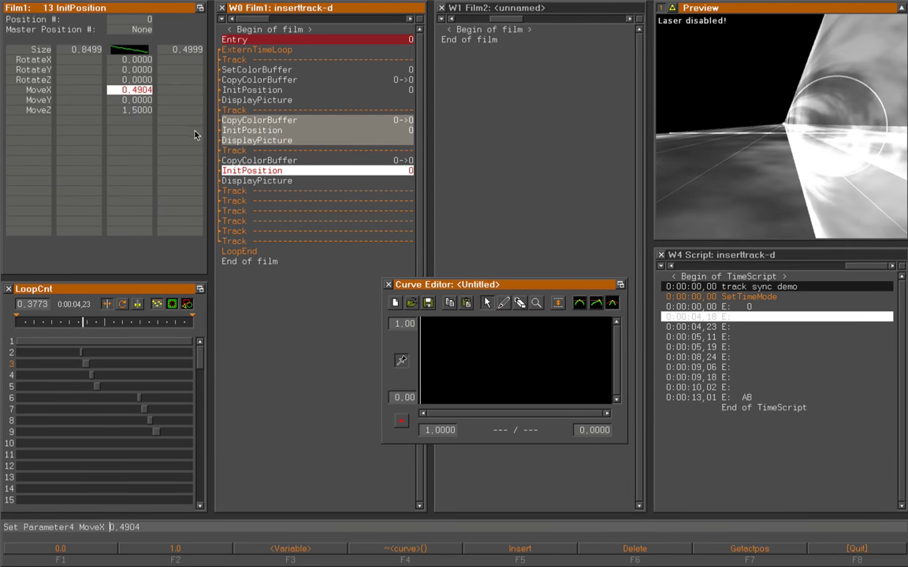
# Insert another copy of track 2's command block into track 4.
pyautogui.click(255, 202)
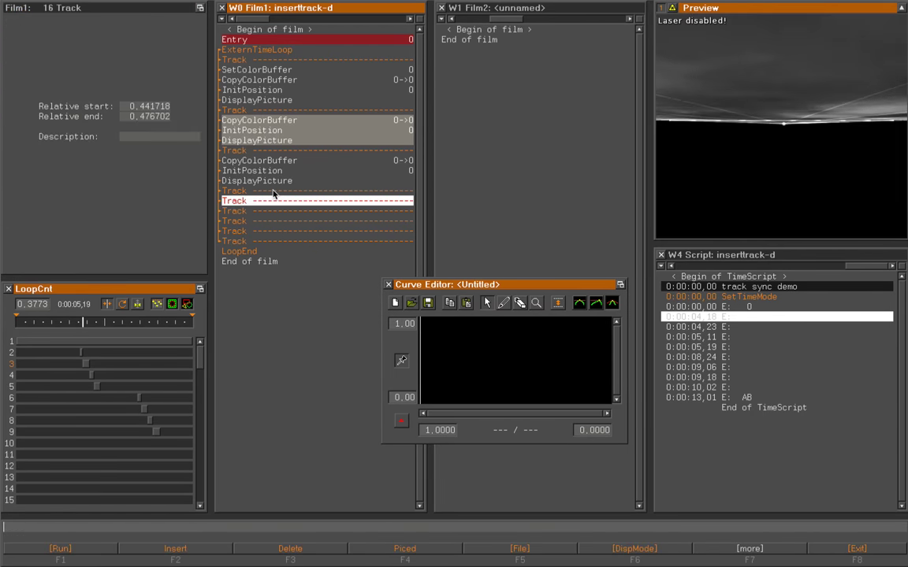
pyautogui.write('ib')
pyautogui.press('Return')
pyautogui.press('Down')
pyautogui.press('Down')
pyautogui.press('Down')
pyautogui.press('Down')
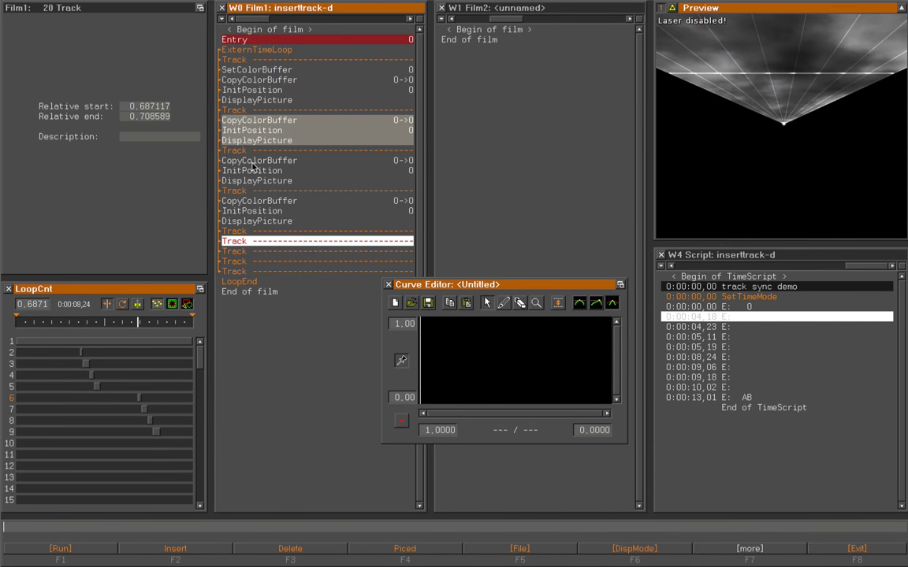
# Mark track 3's three commands as the block and insert copies into tracks 5 and 6.
pyautogui.moveTo(253, 163)
pyautogui.mouseDown()
pyautogui.moveTo(253, 189)
pyautogui.moveTo(255, 179)
pyautogui.mouseUp()
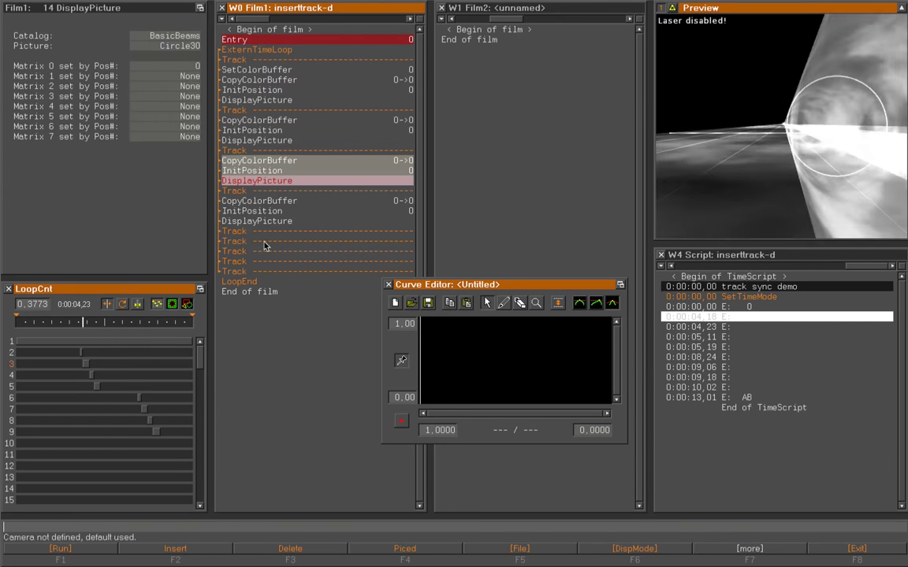
pyautogui.click(290, 244)
pyautogui.press('Return')
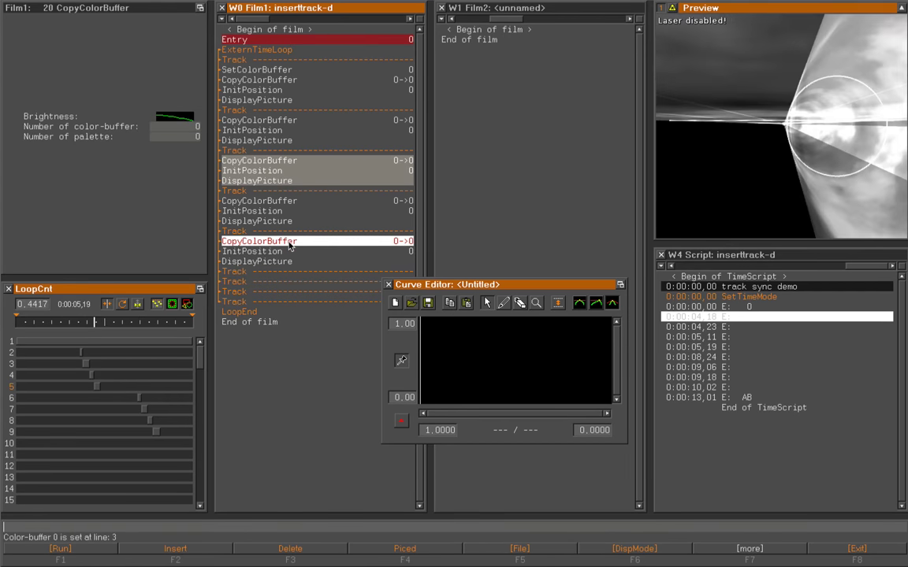
pyautogui.click(248, 283)
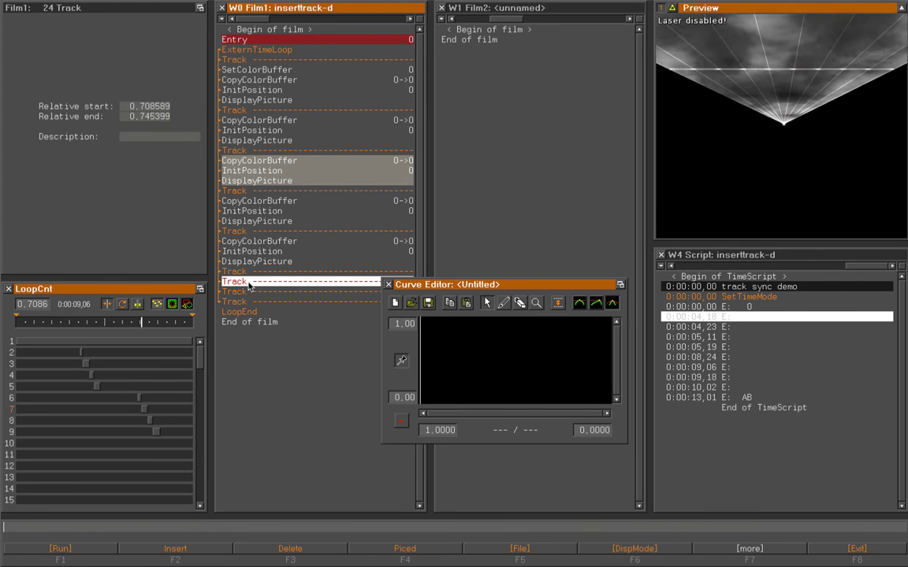
pyautogui.write('ib')
pyautogui.press('Return')
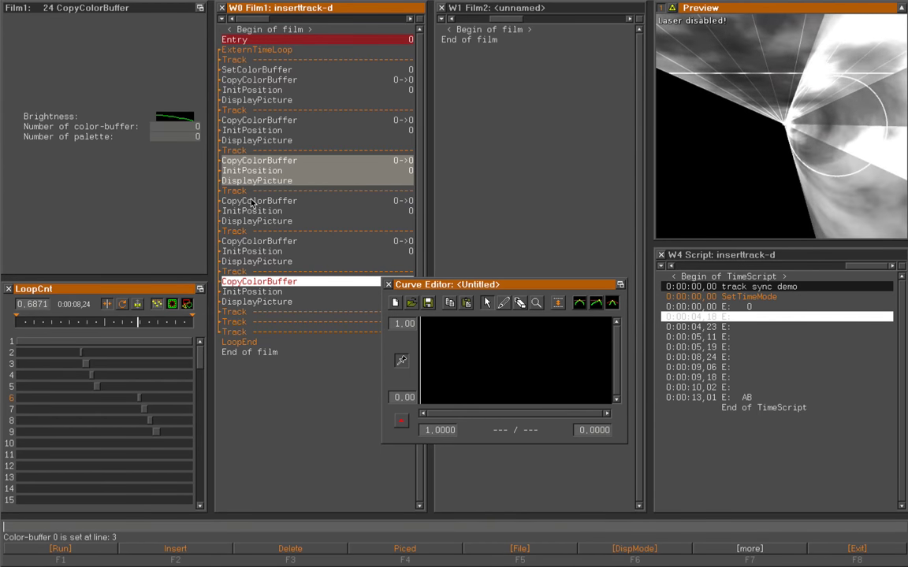
# Mark track 4's three commands as the block and insert copies into tracks 7 and 9.
pyautogui.click(251, 323)
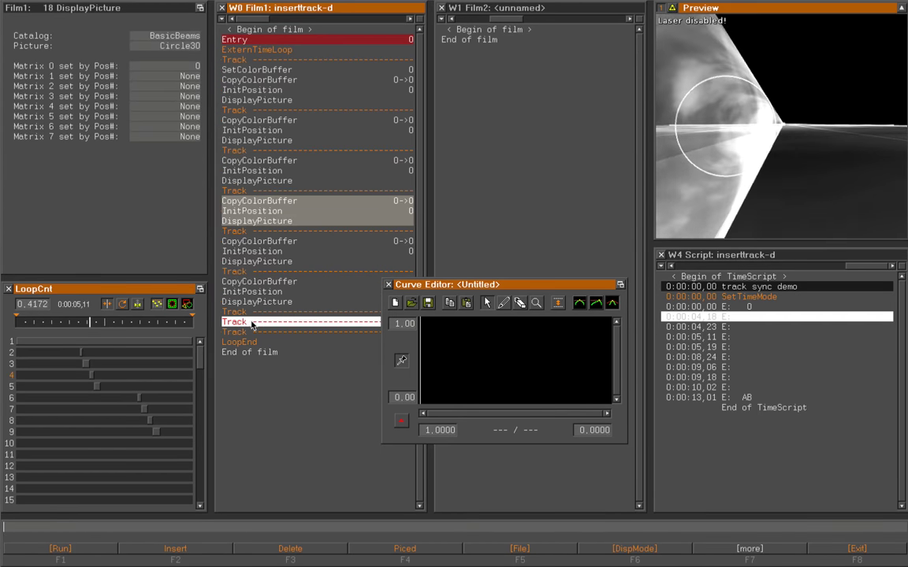
pyautogui.write('ib')
pyautogui.press('Return')
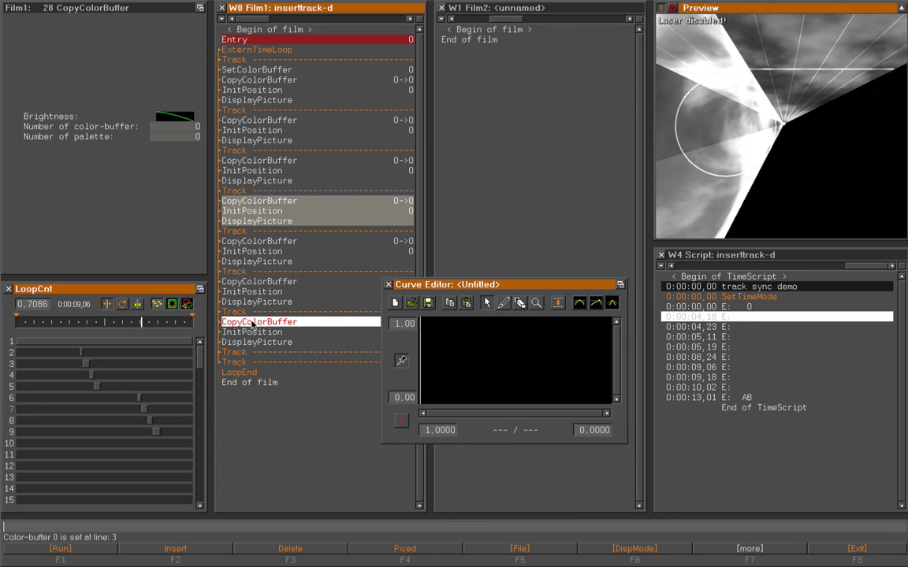
pyautogui.click(244, 364)
pyautogui.write('ib')
pyautogui.press('Return')
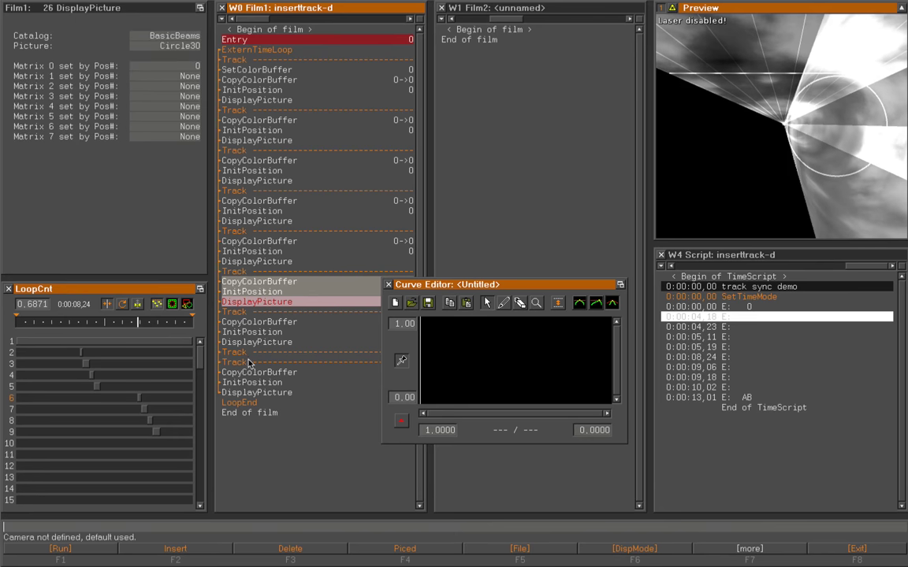
# Insert a copy of track 6's command block into track 8 and close the Curve Editor.
pyautogui.click(245, 363)
pyautogui.write('ib')
pyautogui.press('Return')
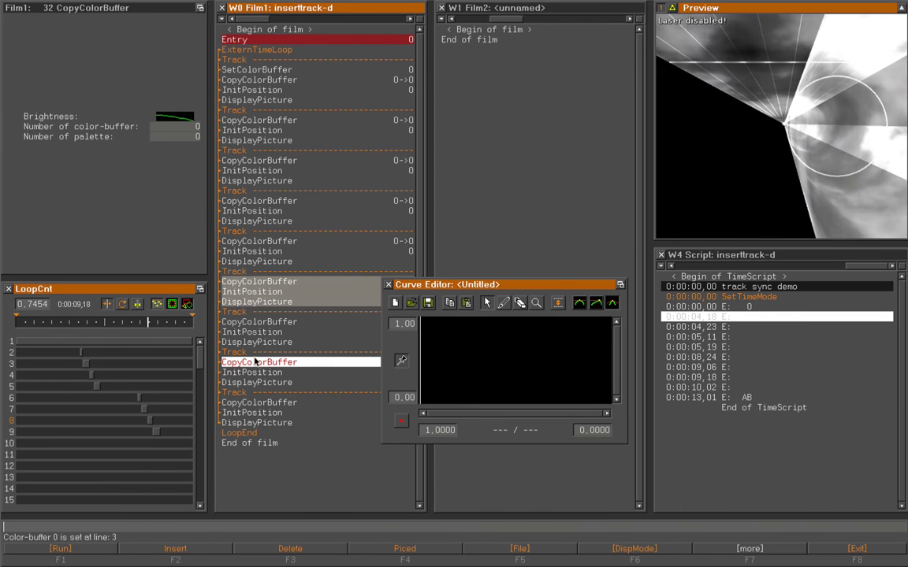
pyautogui.click(388, 285)
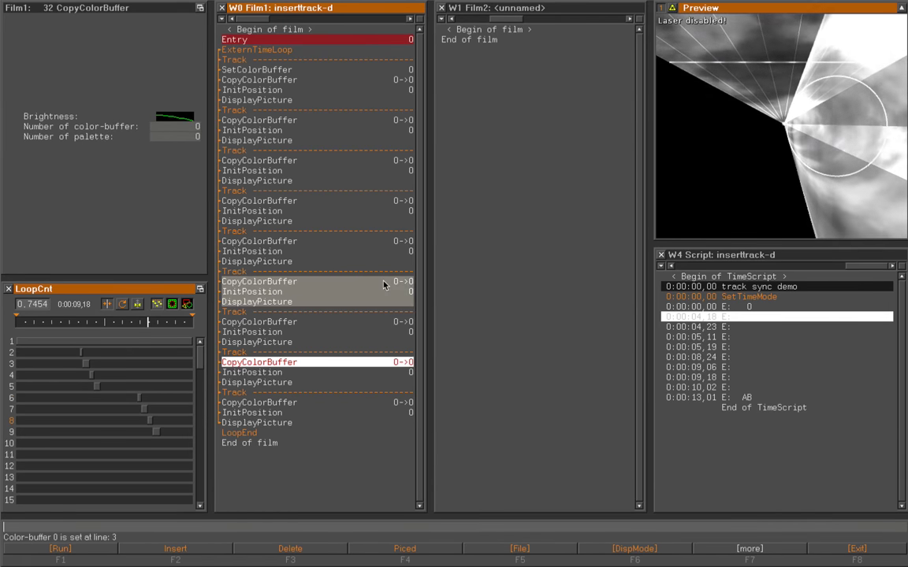
# Play the time script from its 0:00:00,00 entry to check the tracks, and stop playback.
pyautogui.click(723, 307)
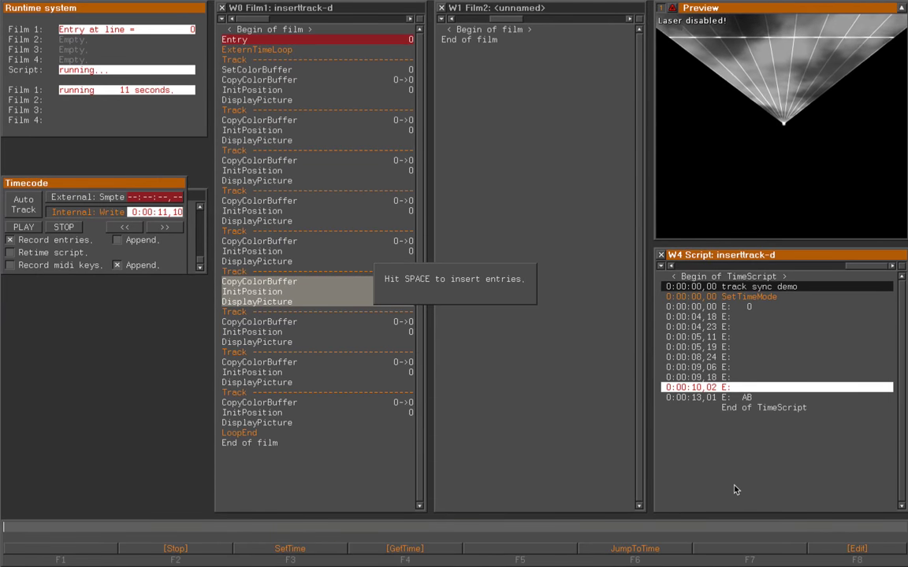
pyautogui.press('Escape')
# Delete the recorded script entries from 0:00:04,18 through 0:00:10,02.
pyautogui.press('Up')
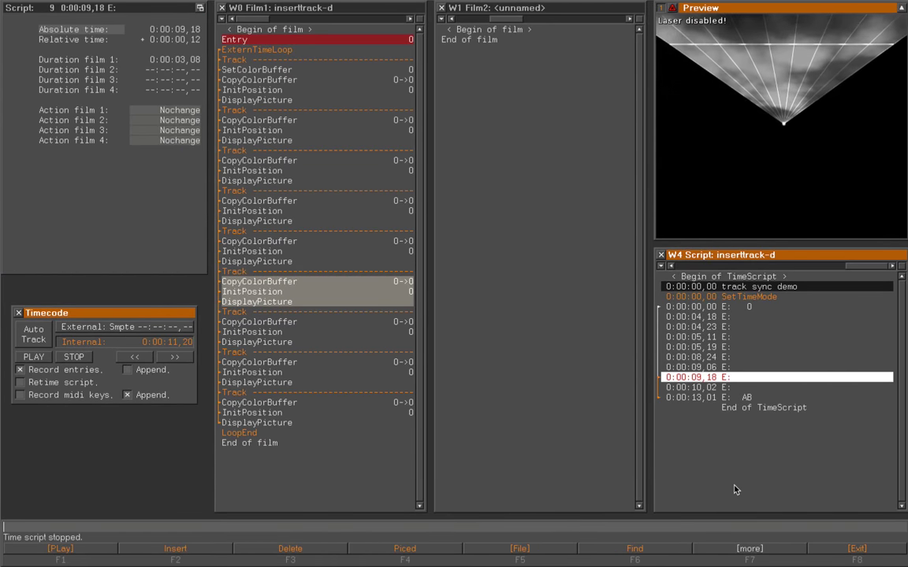
pyautogui.press('Up')
pyautogui.press('Up')
pyautogui.press('Up')
pyautogui.press('Up')
pyautogui.press('Up')
pyautogui.press('Up')
pyautogui.press('F3')
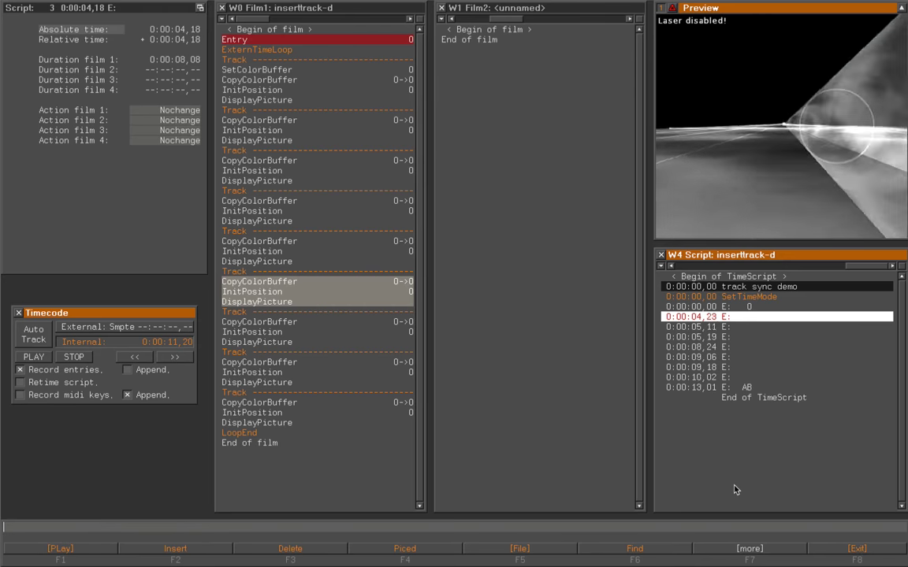
pyautogui.press('F3')
pyautogui.press('F3')
pyautogui.press('F3')
pyautogui.press('F3')
pyautogui.press('F3')
pyautogui.press('F3')
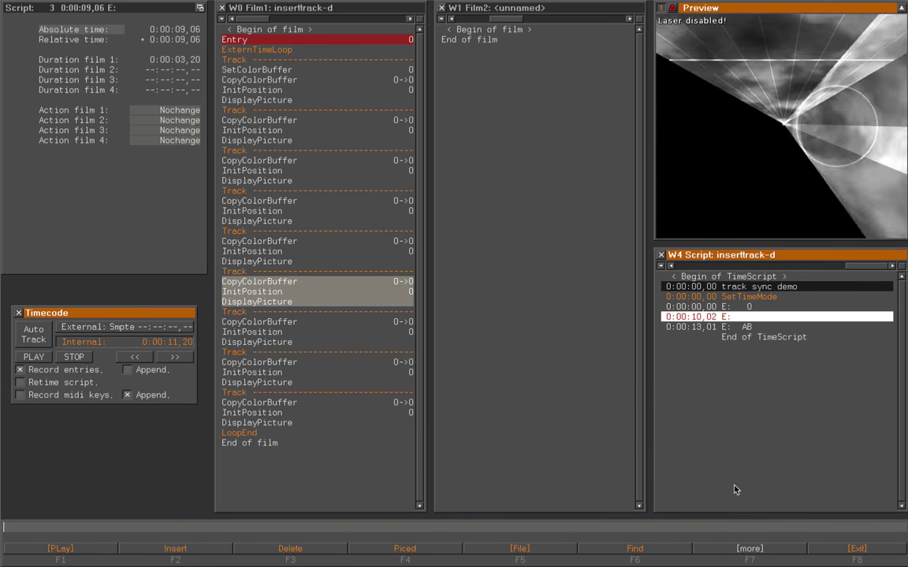
pyautogui.press('F3')
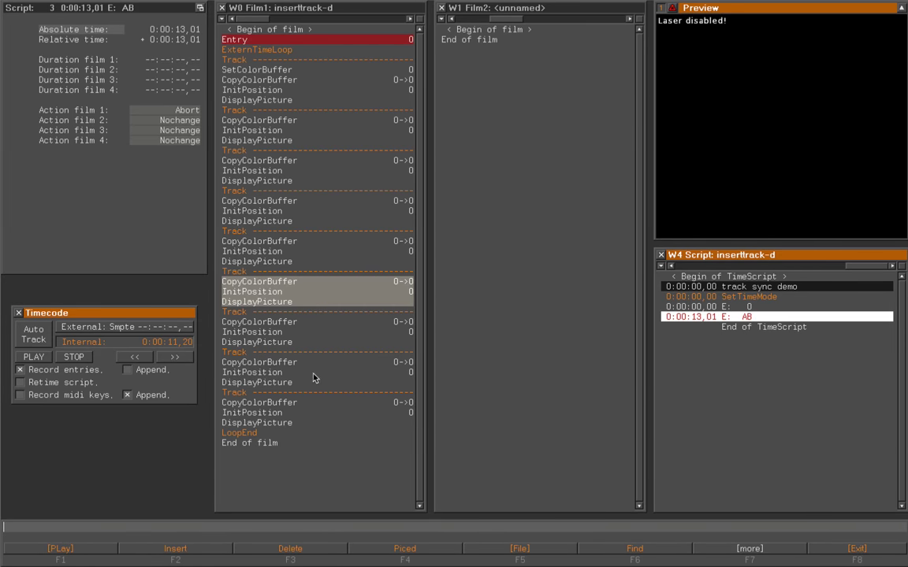
# Set MoveX of track 9's InitPosition to 0.0000 to centre the circle.
pyautogui.click(292, 423)
pyautogui.press('Up')
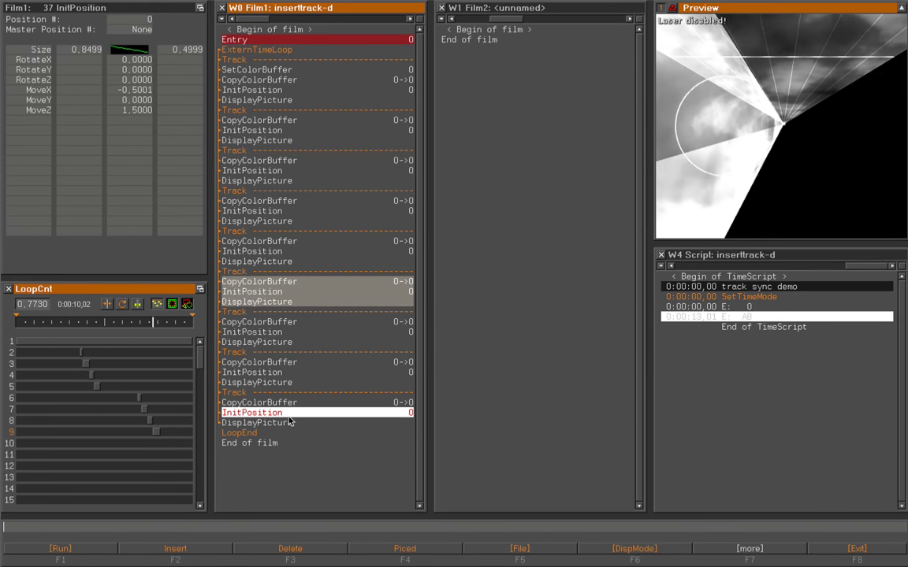
pyautogui.click(137, 90)
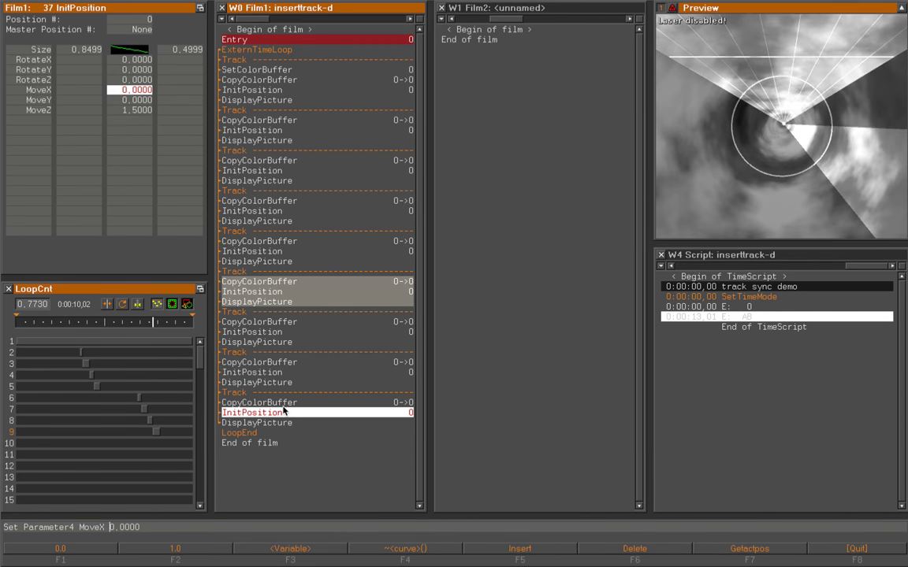
# Play the script from its first entry and record three new entries at 0:00:12,04, 0:00:12,11 and 0:00:12,18.
pyautogui.click(724, 311)
pyautogui.click(724, 310)
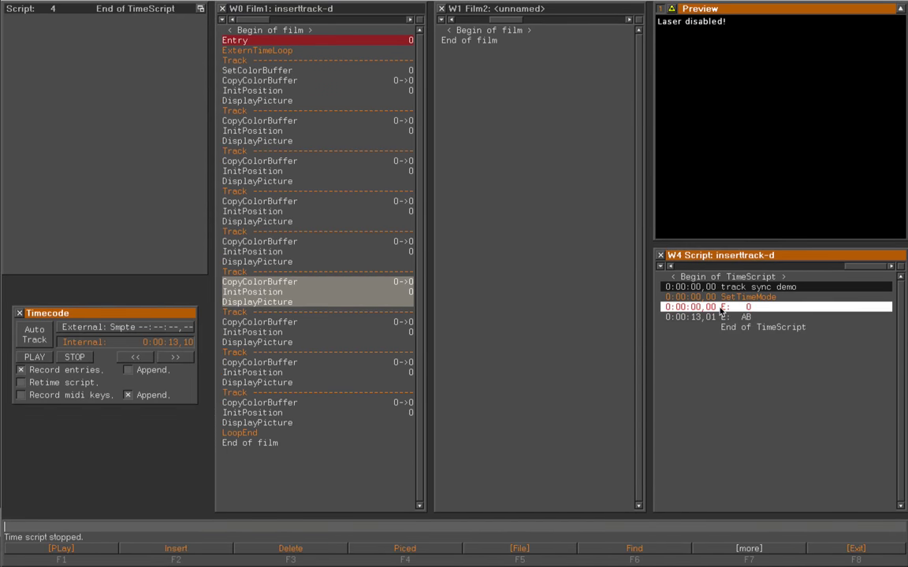
pyautogui.press('F1')
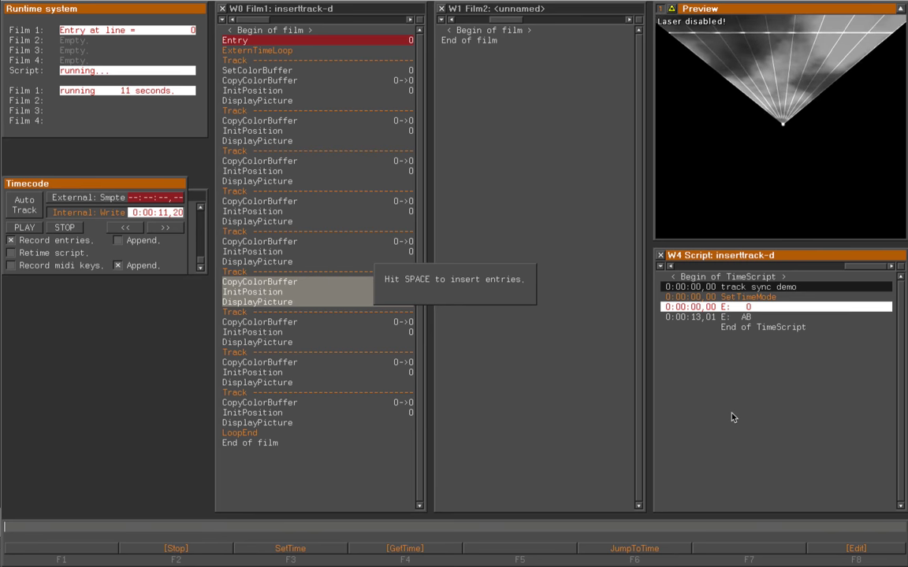
pyautogui.press('space')
pyautogui.press('space')
pyautogui.press('space')
# Insert tracks synchronised to the script entries from 0:00:12,04 before LoopEnd, and delete the long new track 10 preceding them.
pyautogui.press('Up')
pyautogui.press('Up')
pyautogui.press('Up')
pyautogui.press('Up')
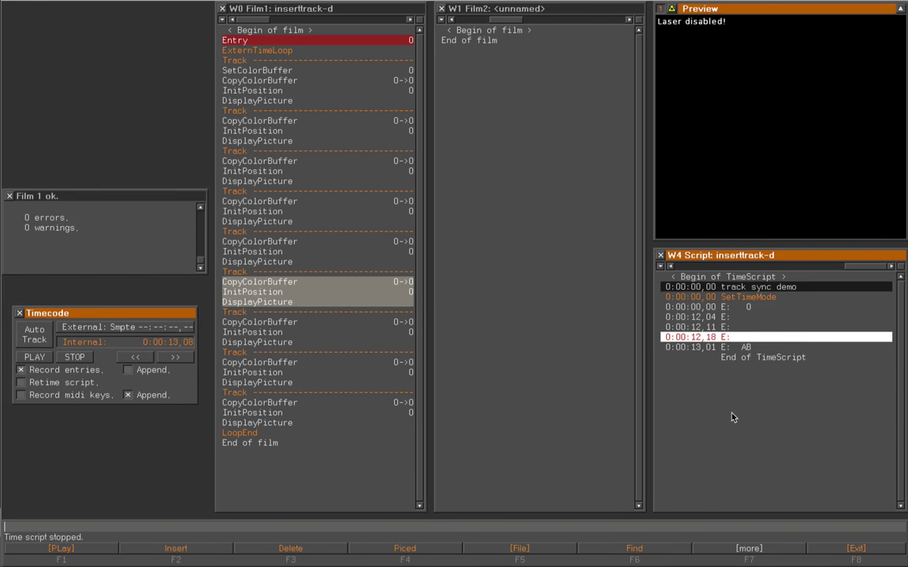
pyautogui.click(246, 434)
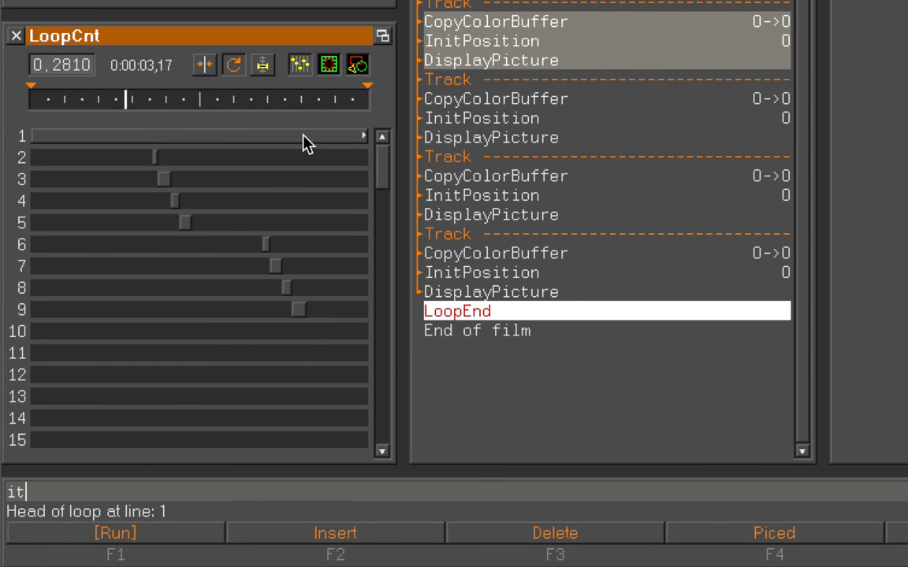
pyautogui.press('F2')
pyautogui.press('Return')
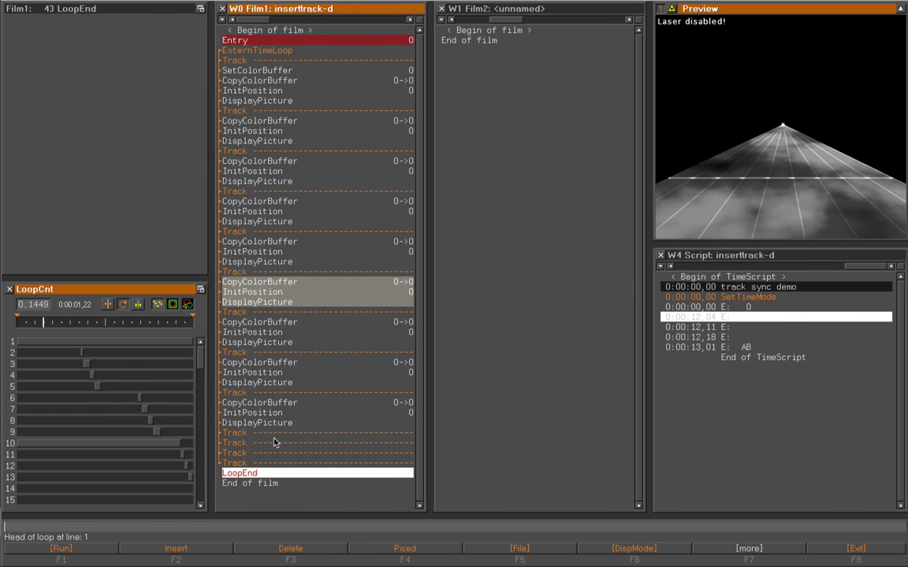
pyautogui.click(269, 434)
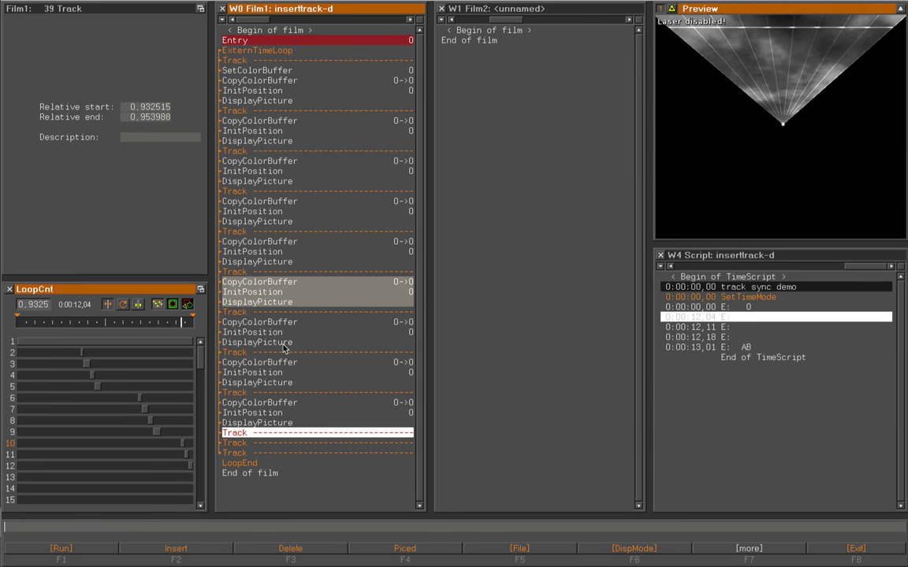
# Insert track 6's command block into track 10, and copy track 10's three commands into track 11.
pyautogui.click(247, 446)
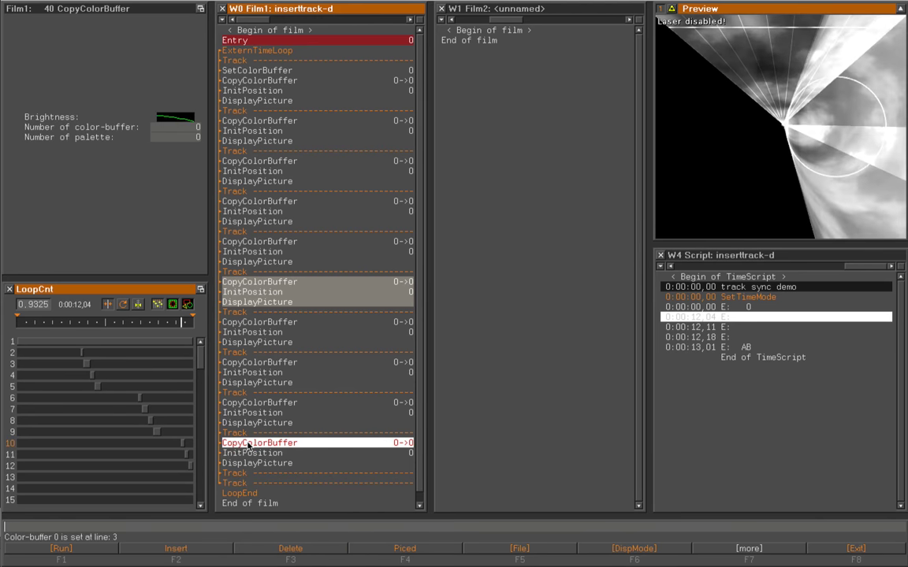
pyautogui.click(250, 464)
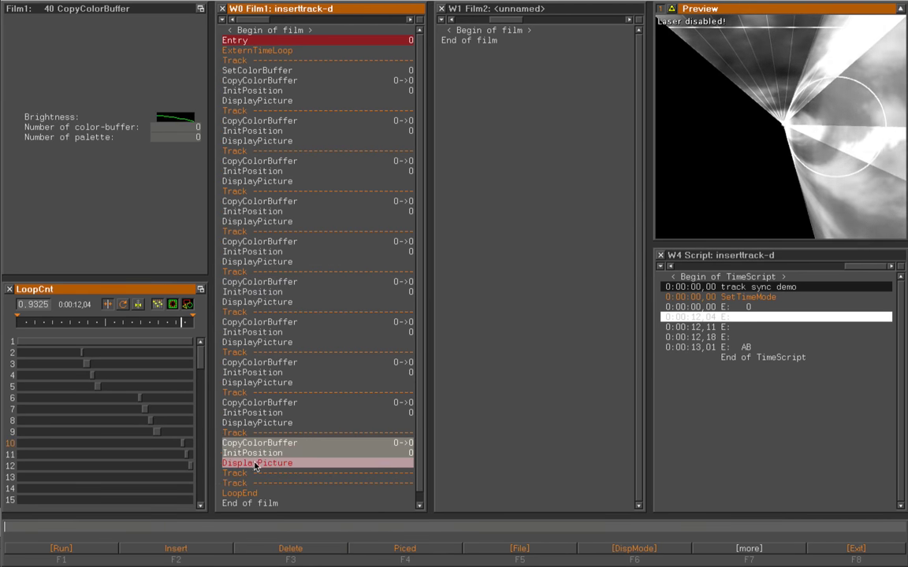
pyautogui.click(253, 483)
pyautogui.hotkey('ctrl', 'v')
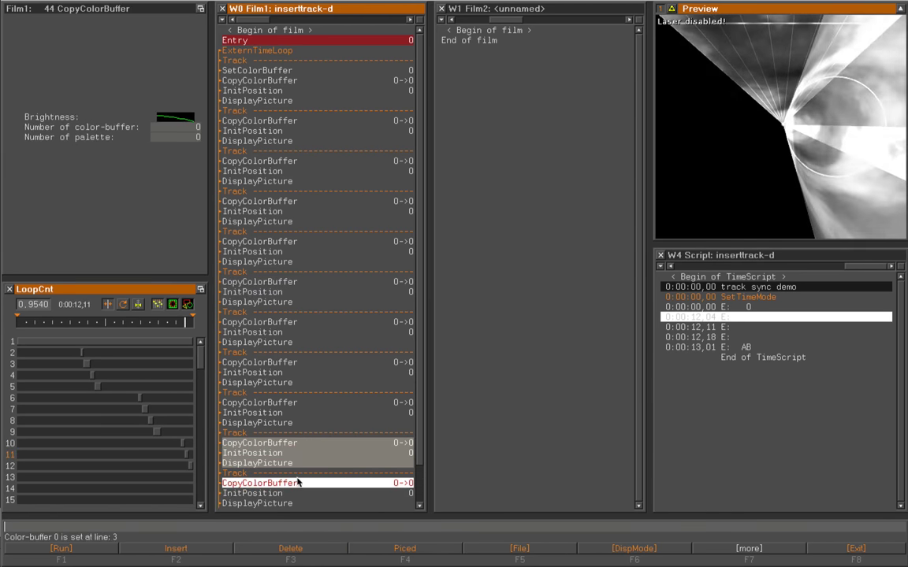
# Set MoveY of track 10's InitPosition to -0.4363.
pyautogui.scroll(-3, 308, 479)
pyautogui.click(273, 433)
pyautogui.click(270, 454)
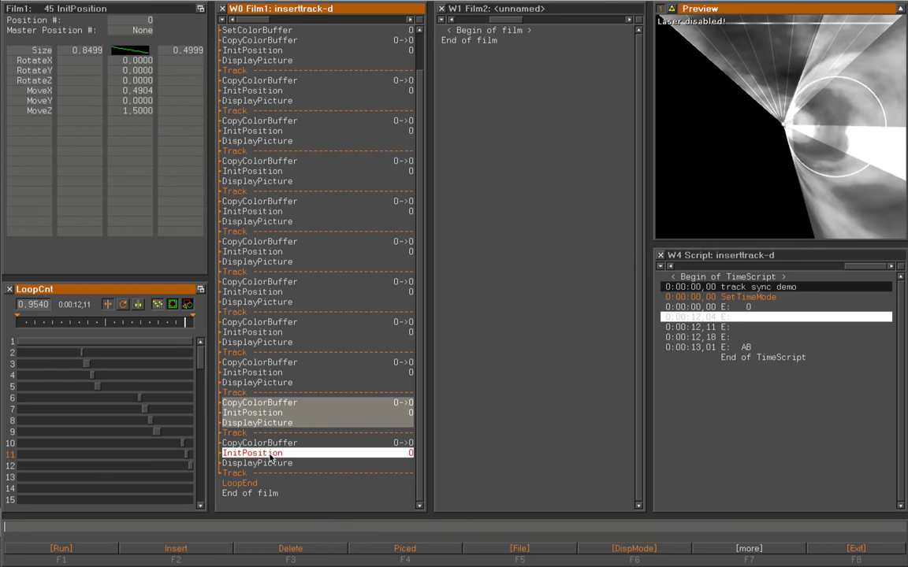
pyautogui.click(268, 404)
pyautogui.click(266, 413)
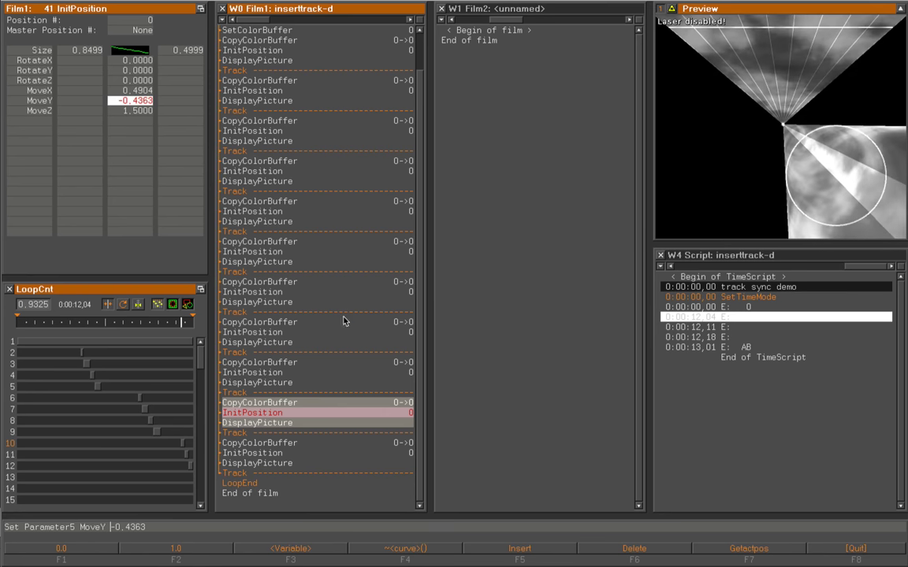
# Set MoveX of track 11's InitPosition to -0.5098 and shift its MoveY to a negative value.
pyautogui.click(253, 454)
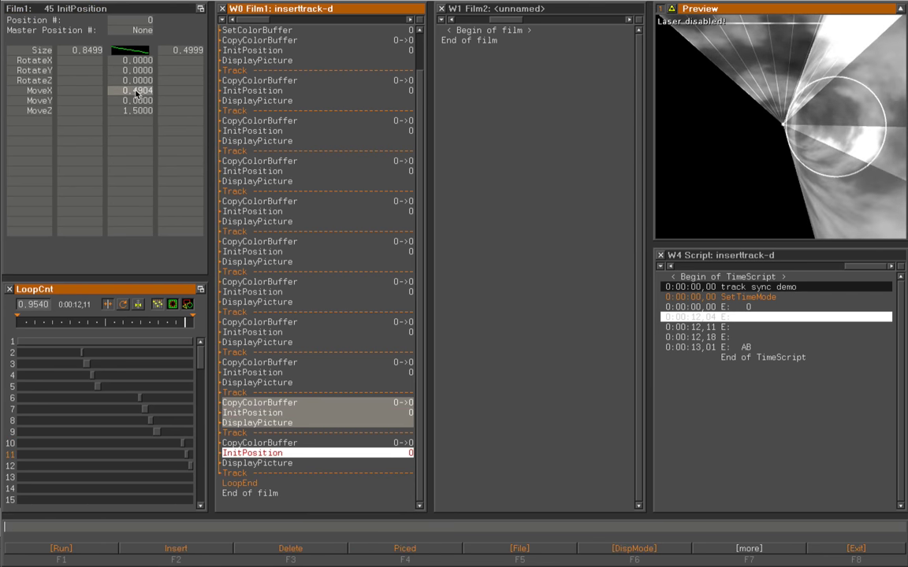
pyautogui.click(135, 92)
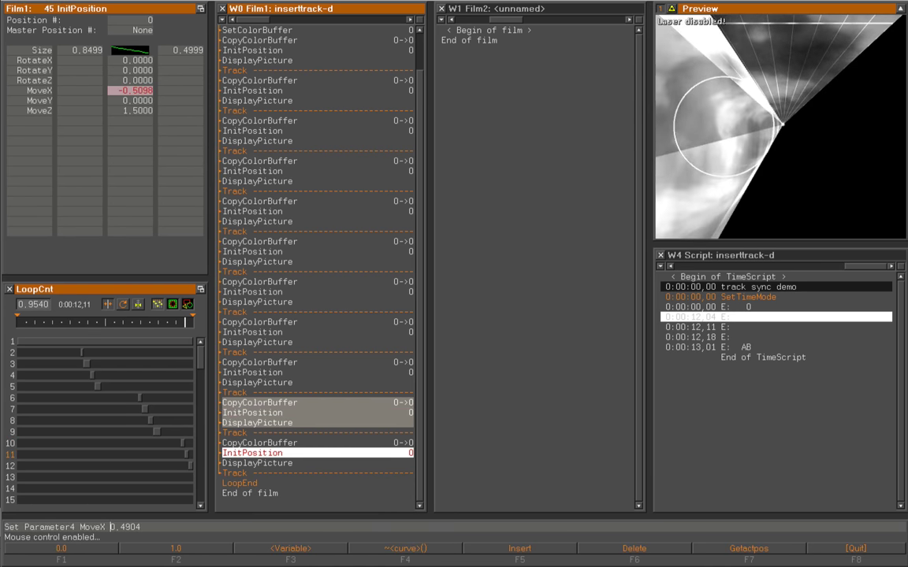
pyautogui.click(136, 93)
pyautogui.click(135, 103)
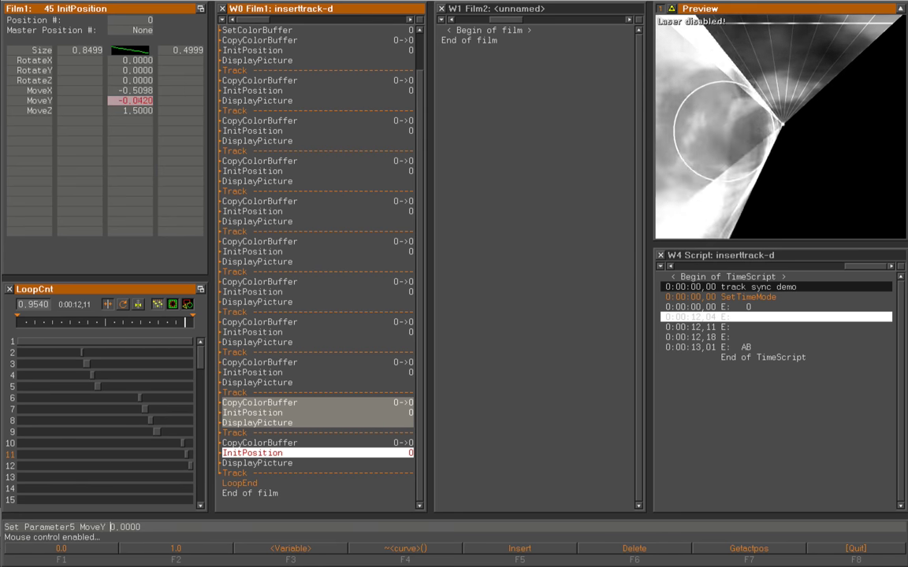
# Copy track 10's three commands into track 12 before LoopEnd, and set MoveX of its InitPosition to 0.0000.
pyautogui.click(265, 483)
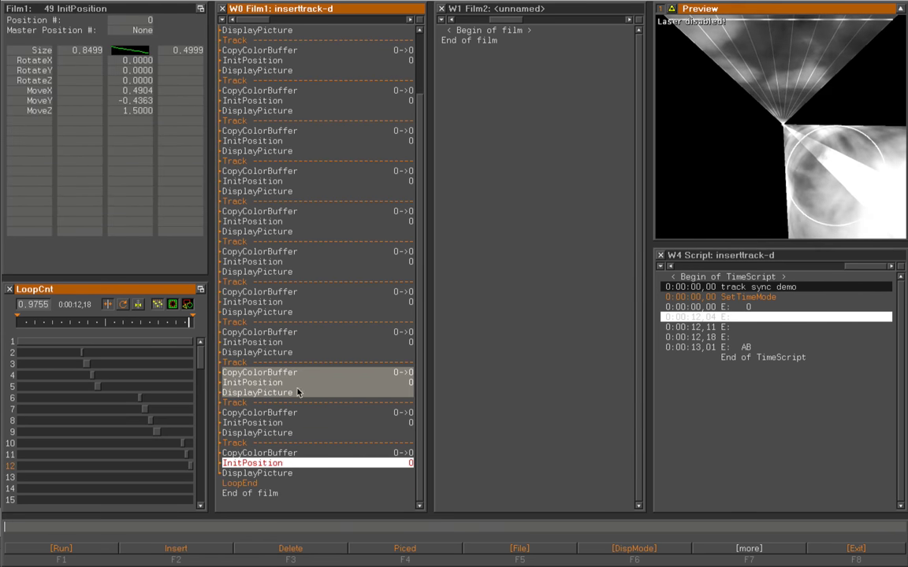
pyautogui.click(134, 92)
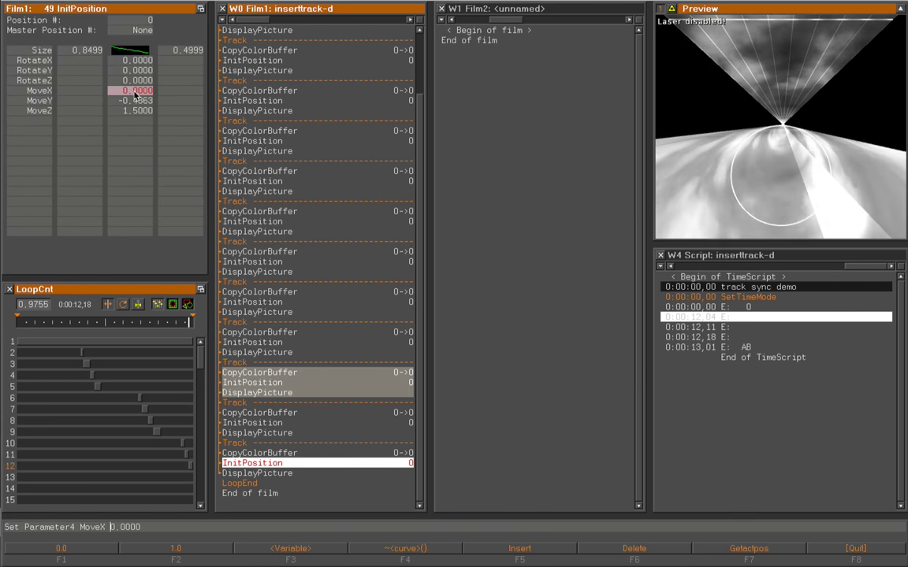
# Delete the script entries 0:00:12,04, 0:00:12,11 and 0:00:12,18, and play the script from its first entry.
pyautogui.click(737, 315)
pyautogui.press('Return')
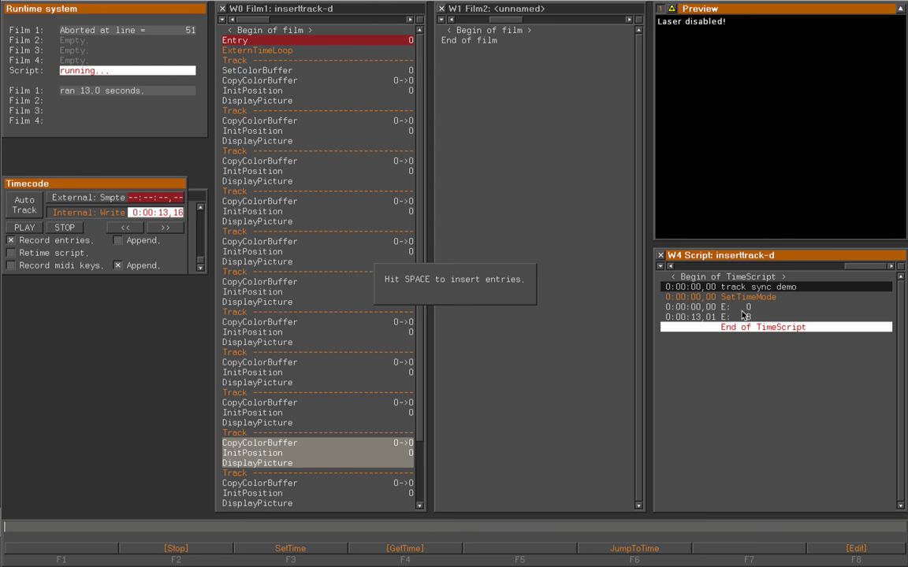
pyautogui.click(741, 311)
# Examine the film's track contents in the preview, moving the loop position to 0.0000 and going from ExternTimeLoop to track 2's CopyColorBuffer.
pyautogui.click(263, 371)
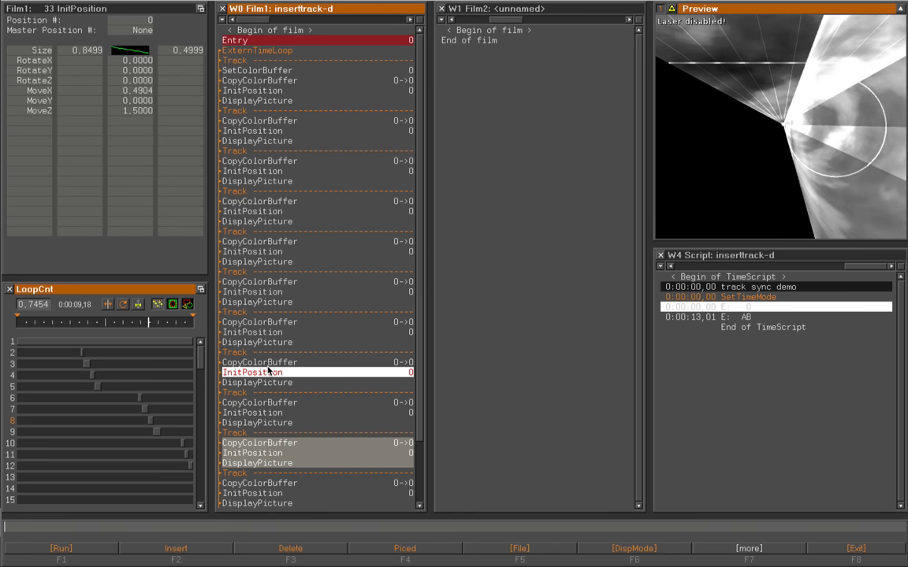
pyautogui.moveTo(51, 330); pyautogui.dragTo(16, 342)
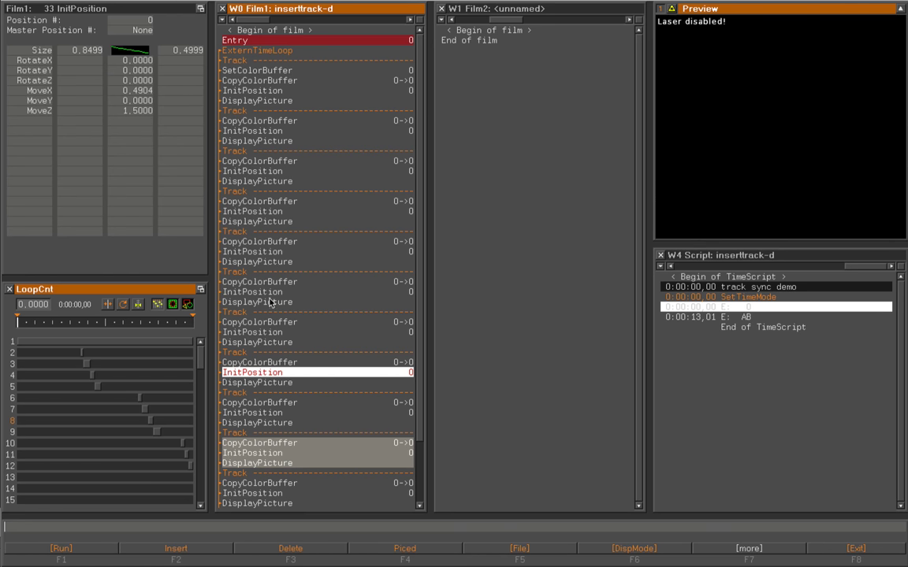
pyautogui.click(286, 53)
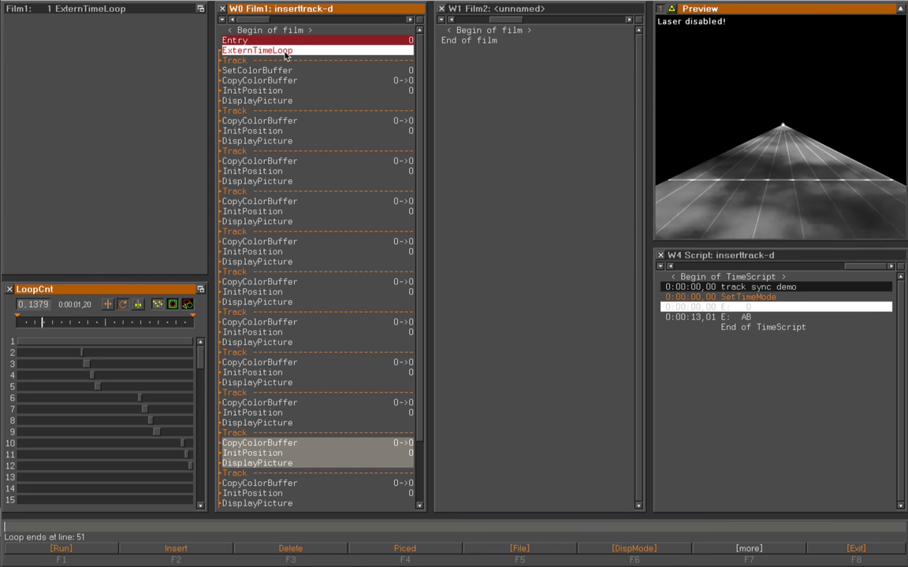
pyautogui.scroll(-5, 295, 274)
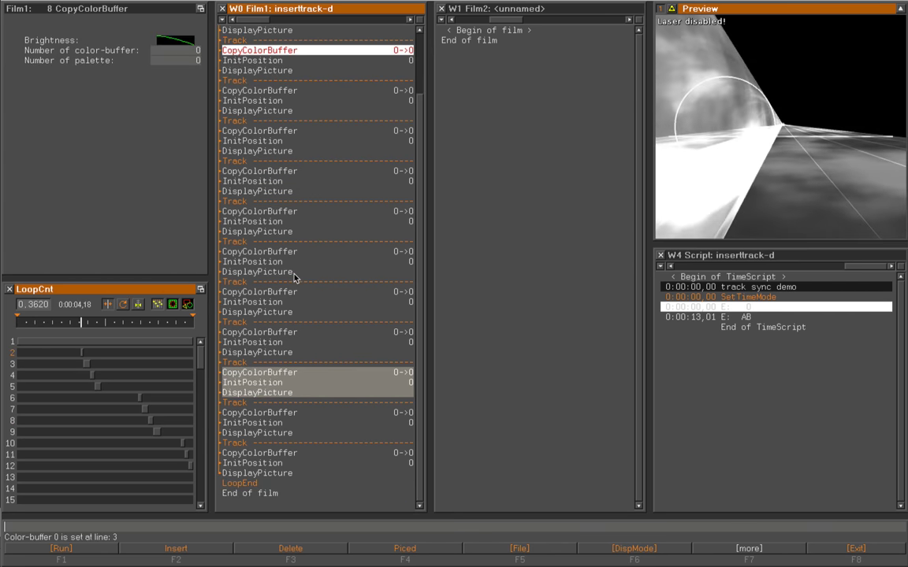